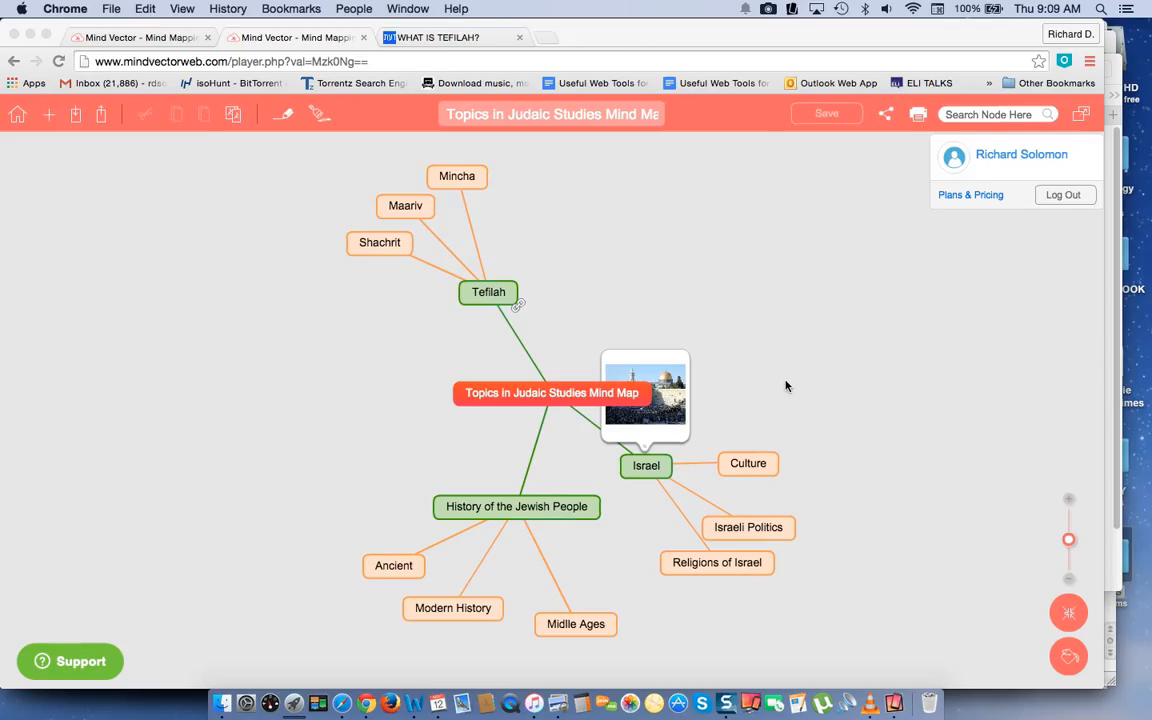
View the Mind Vector home page and return to the Topics in Judaic Studies mind map.
{"action": "left_click", "coordinate": [174, 42]}
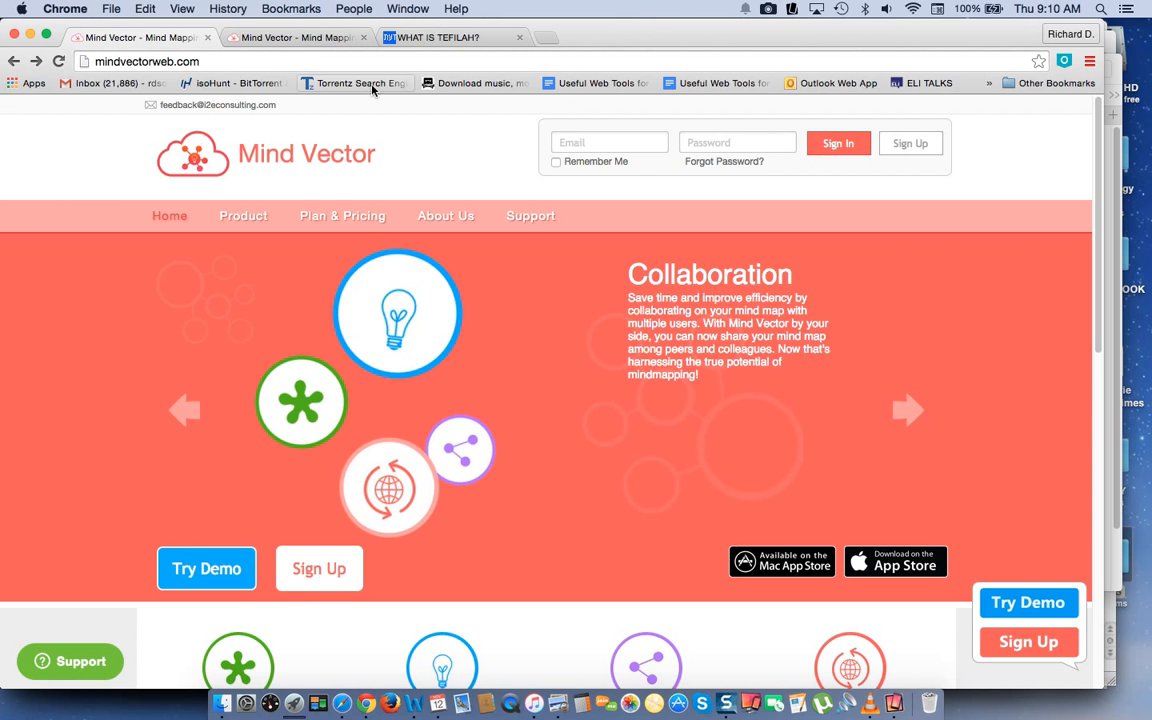
{"action": "left_click", "coordinate": [283, 37]}
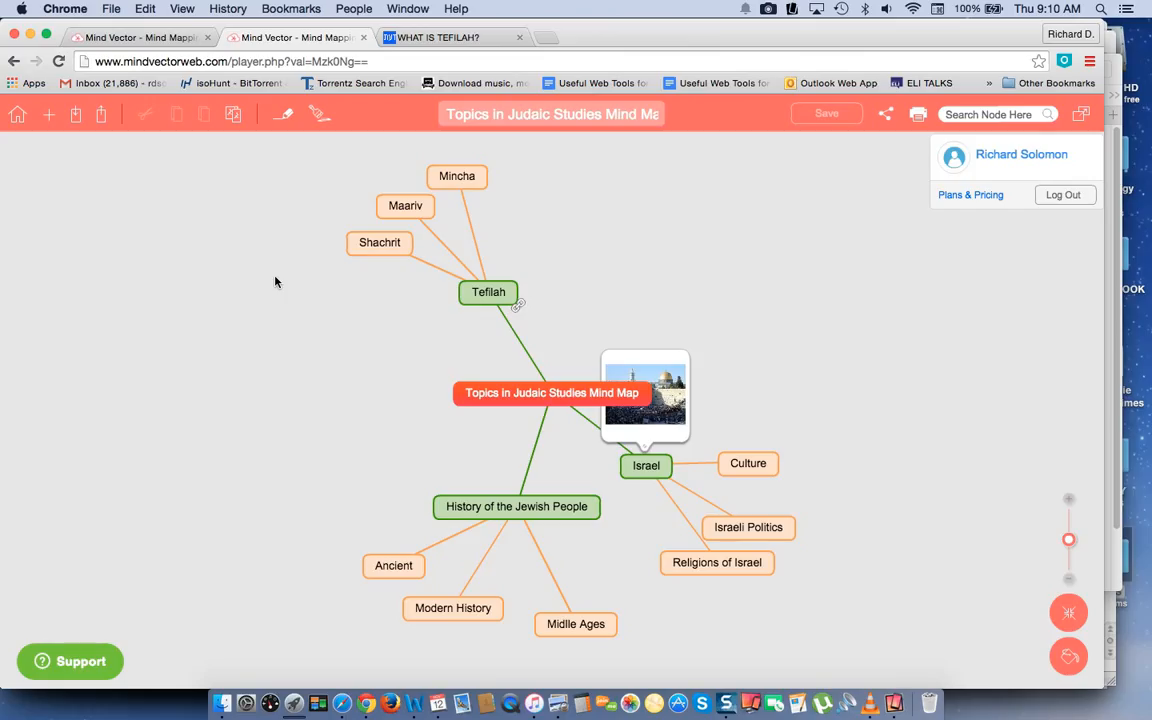
{"action": "mouse_move", "coordinate": [676, 400]}
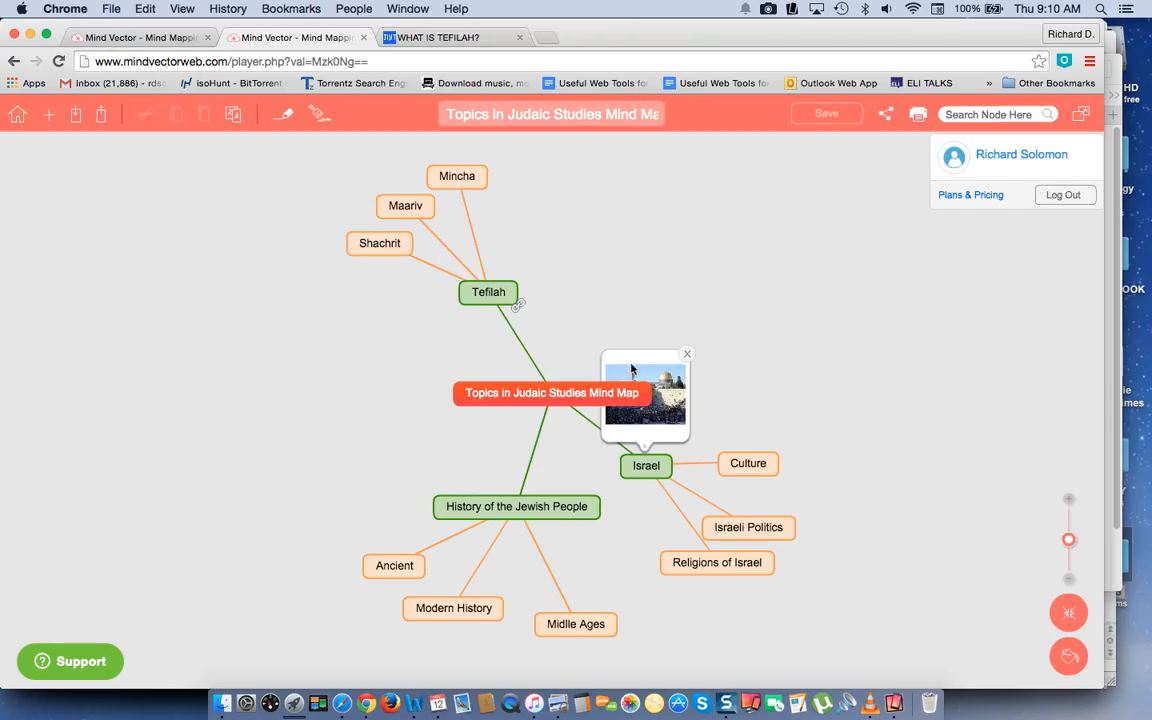
Open the web page linked to the Tefilah node and return to the mind map.
{"action": "left_click", "coordinate": [518, 305]}
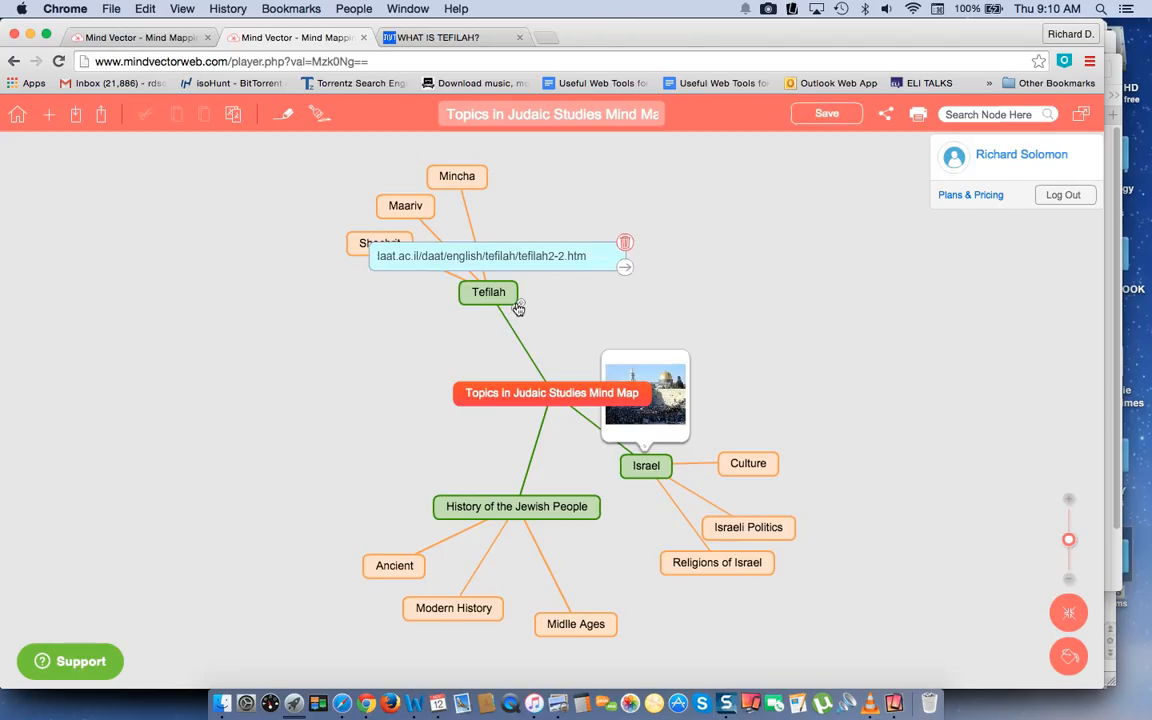
{"action": "left_click", "coordinate": [627, 271]}
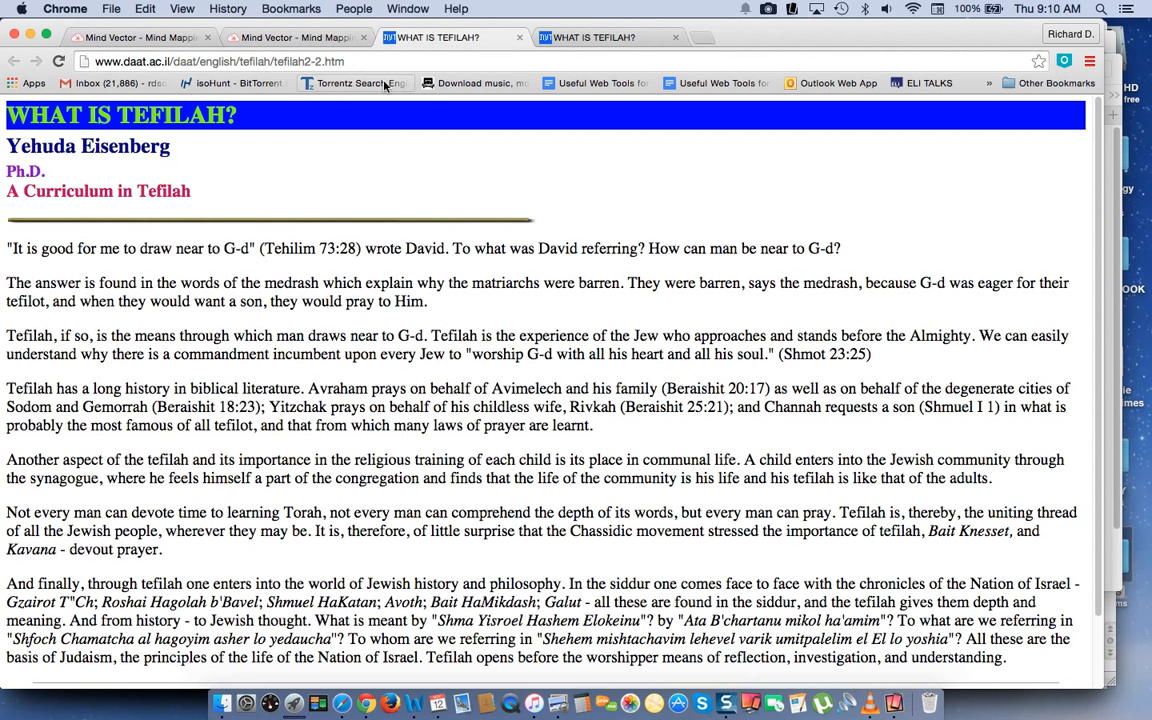
{"action": "left_click", "coordinate": [331, 38]}
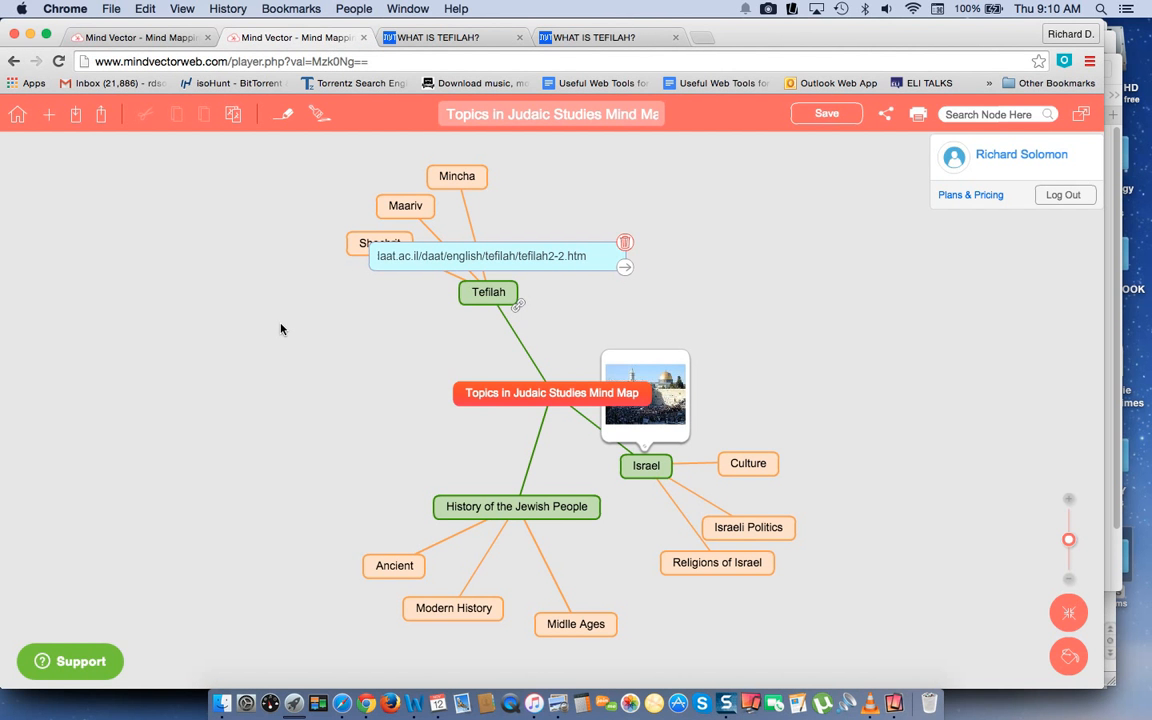
Create a new blank mind map, answering the prompt about saving the open one.
{"action": "left_click", "coordinate": [48, 118]}
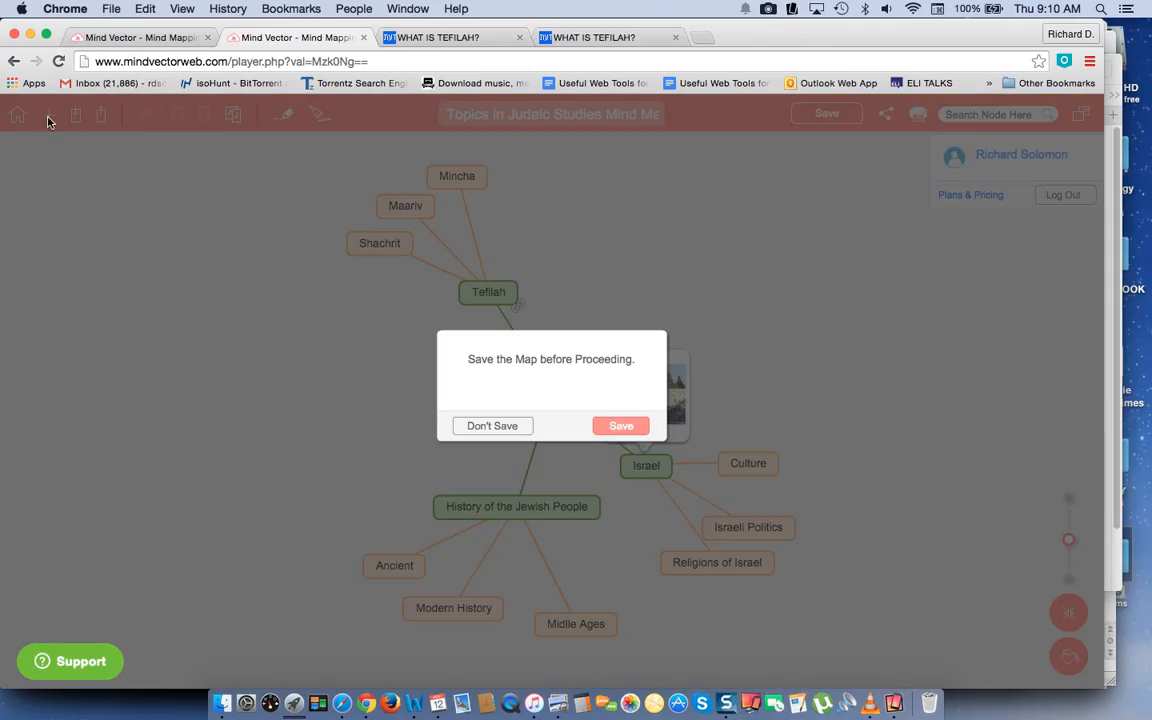
{"action": "left_click", "coordinate": [620, 427]}
{"action": "left_click", "coordinate": [506, 432]}
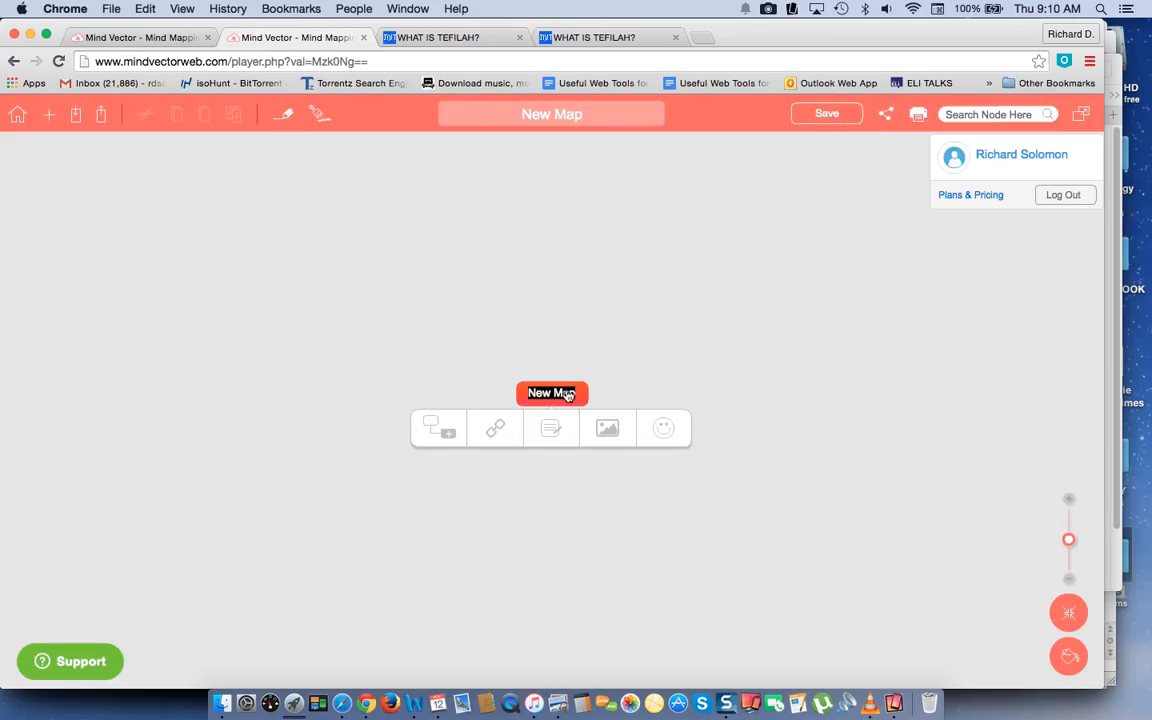
Rename the central node of the new map to "Mind Map of Judaic Topics".
{"action": "left_click", "coordinate": [573, 394]}
{"action": "left_click_drag", "start_coordinate": [573, 394], "coordinate": [528, 391]}
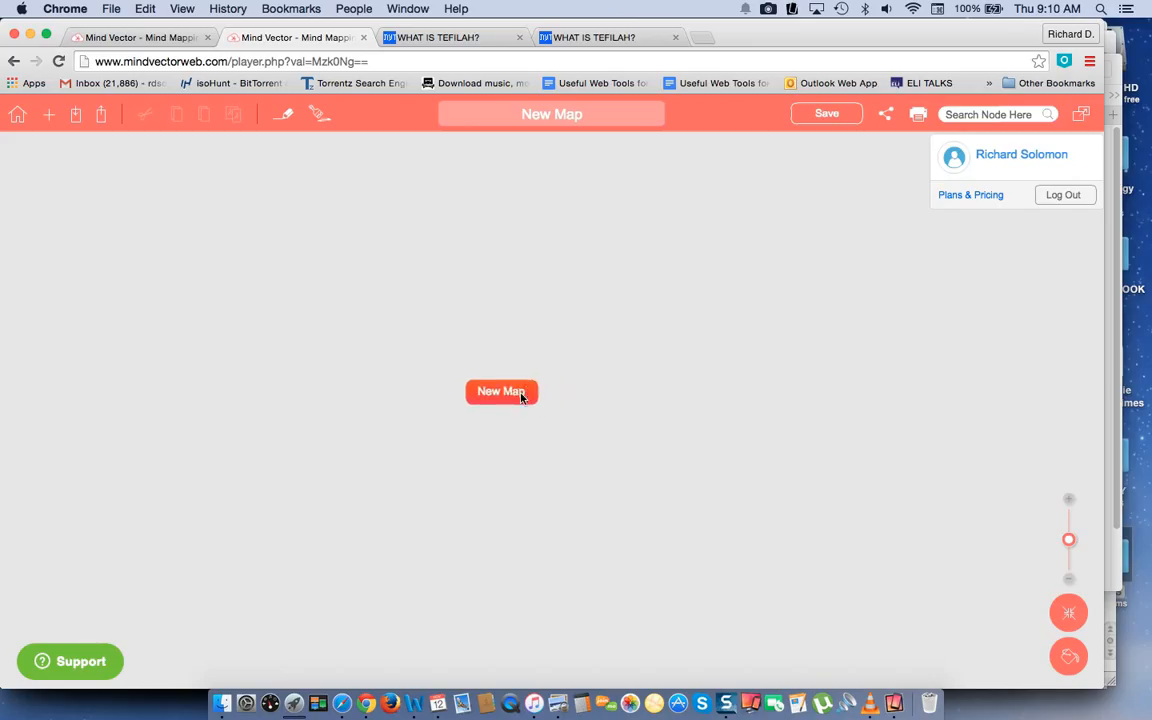
{"action": "left_click", "coordinate": [541, 397]}
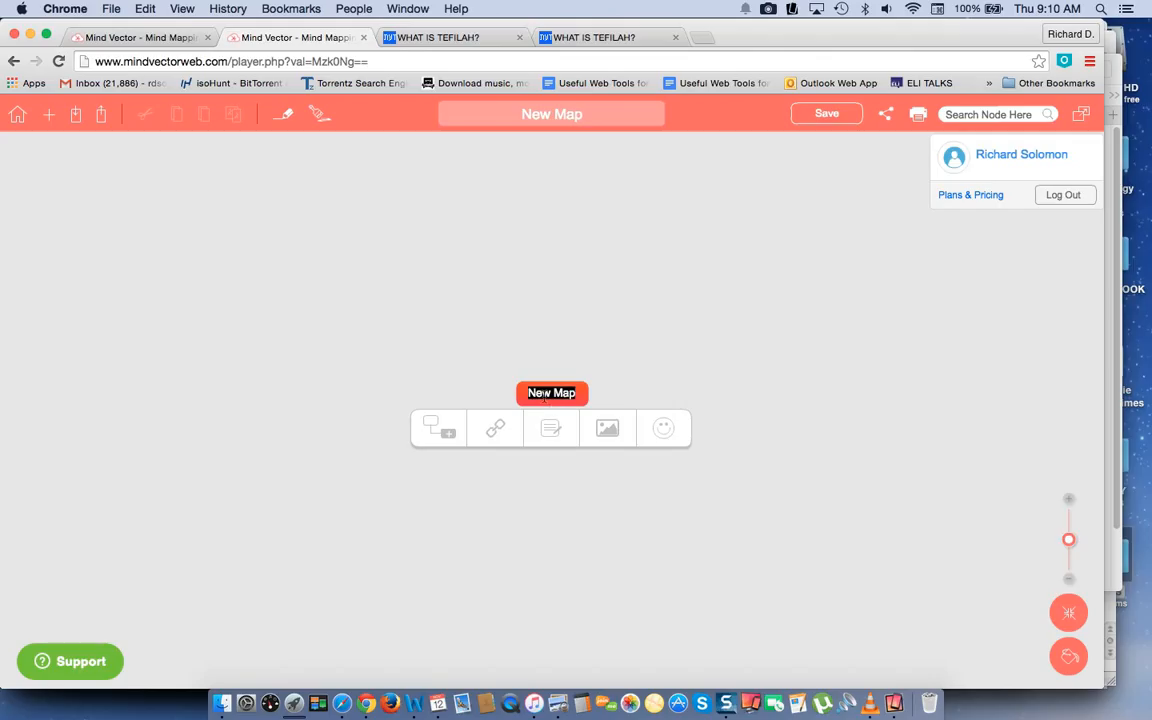
{"action": "type", "text": "Mind Map of Judaic Topics"}
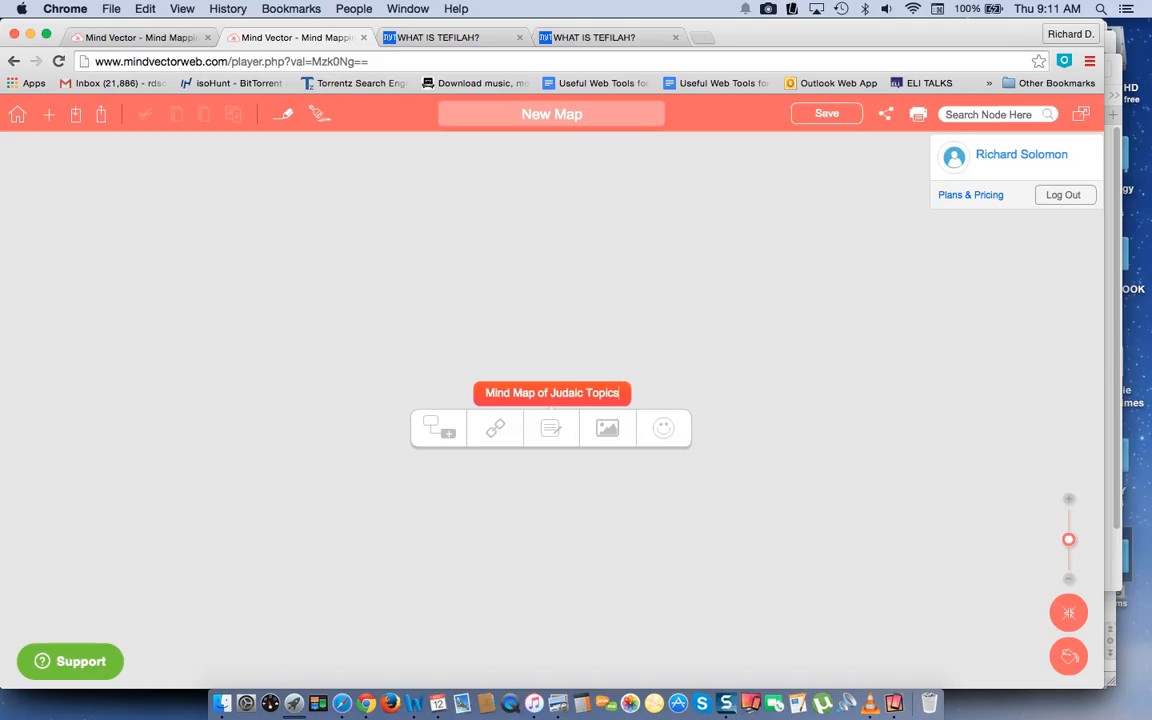
Add a child node named "Jewish History" to the central Mind Map of Judaic Topics node.
{"action": "left_click", "coordinate": [446, 433]}
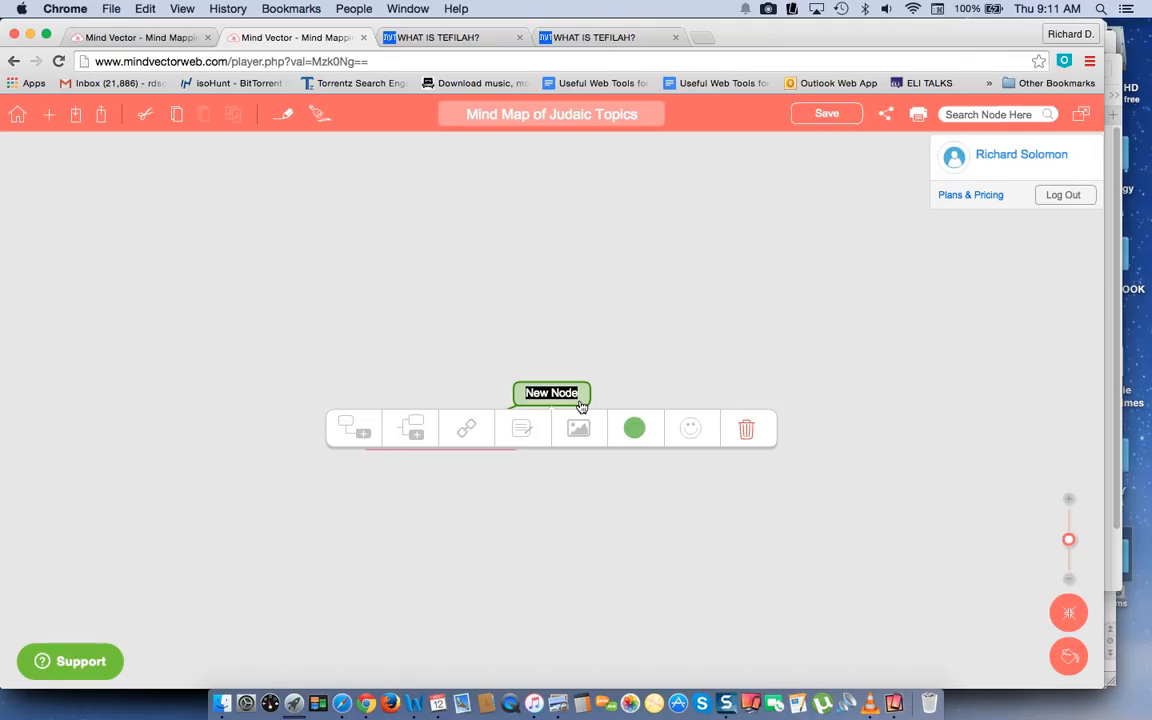
{"action": "type", "text": "Je"}
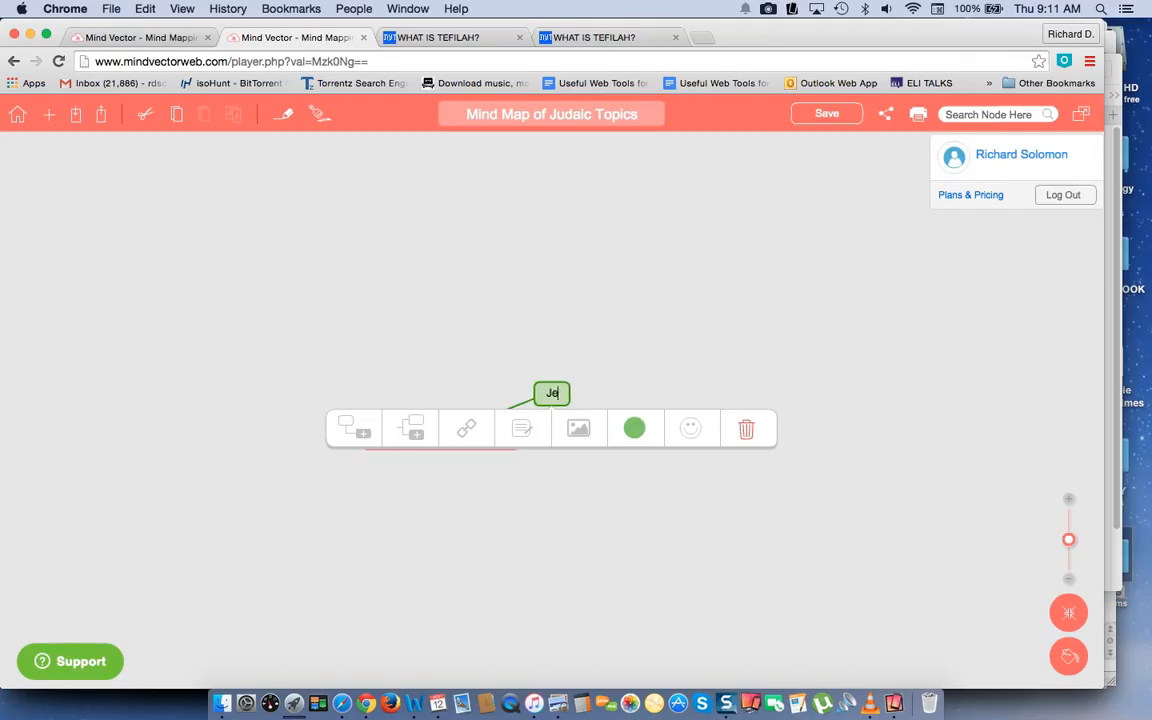
{"action": "type", "text": "wish History"}
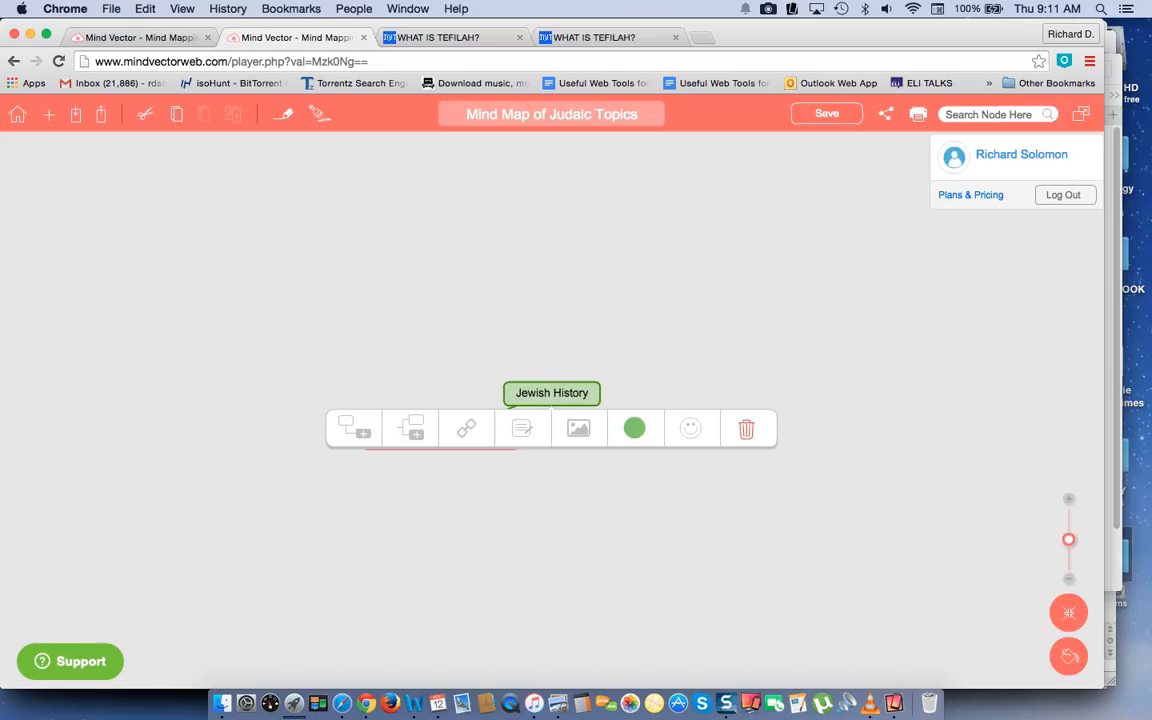
{"action": "left_click", "coordinate": [666, 381]}
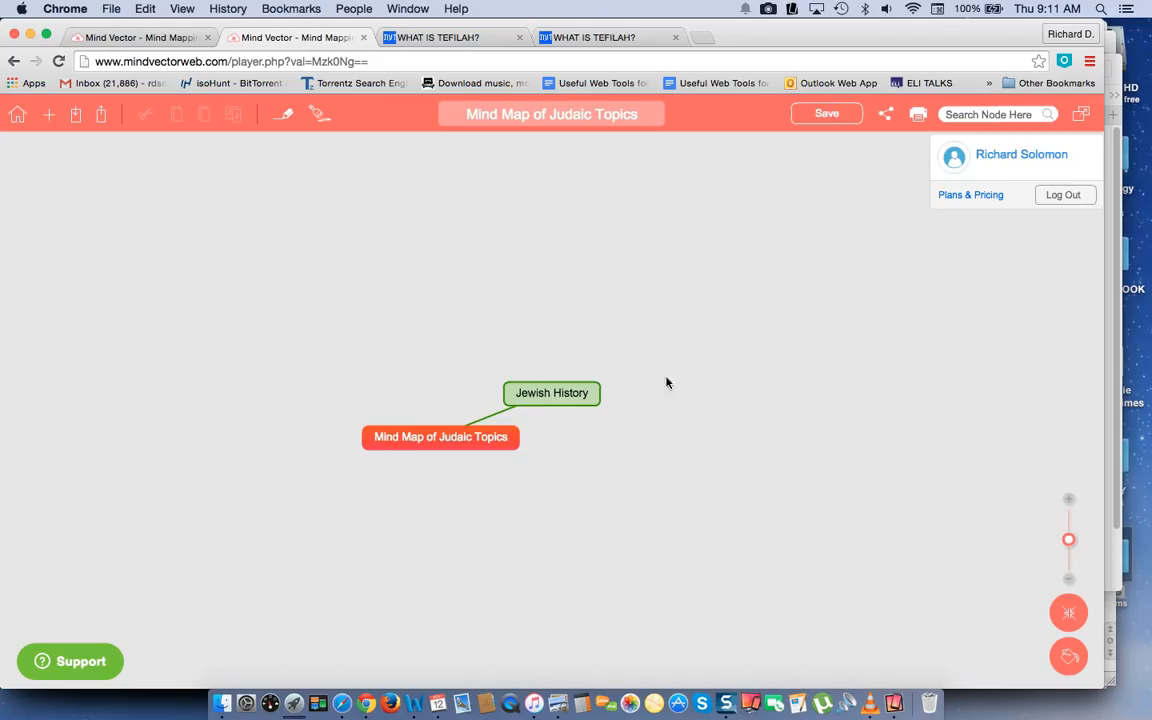
Add a child node named "Ancient Jewish History" to the Jewish History node.
{"action": "left_click", "coordinate": [558, 394]}
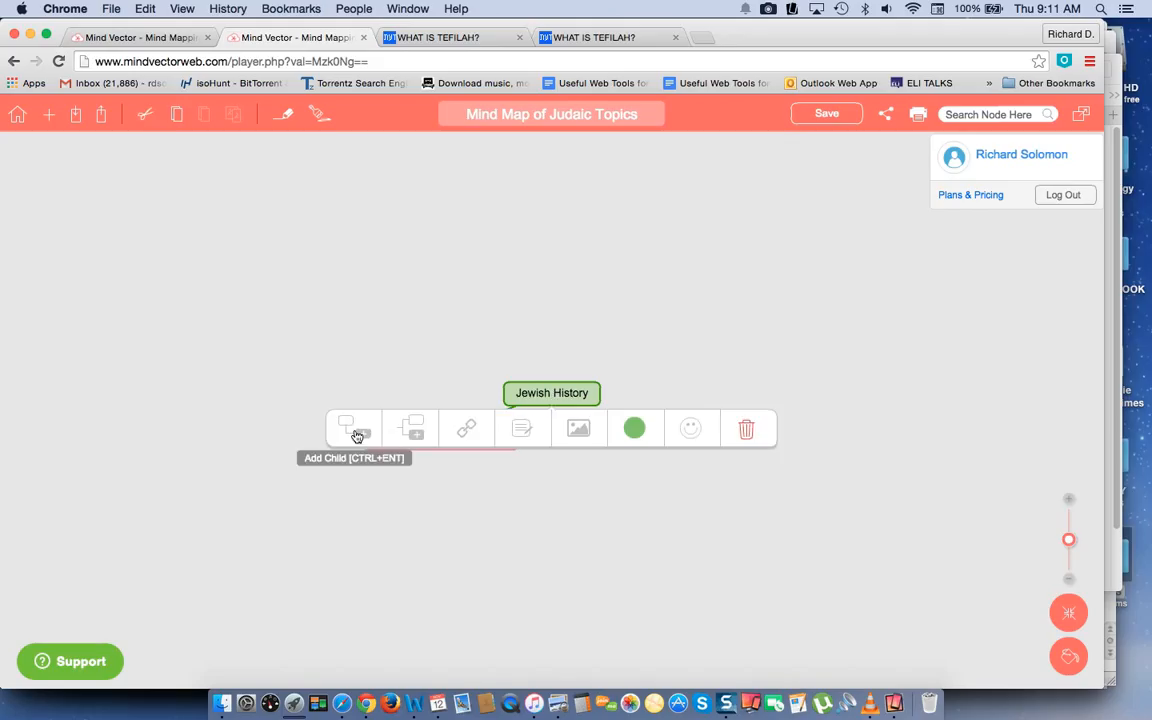
{"action": "left_click", "coordinate": [504, 468]}
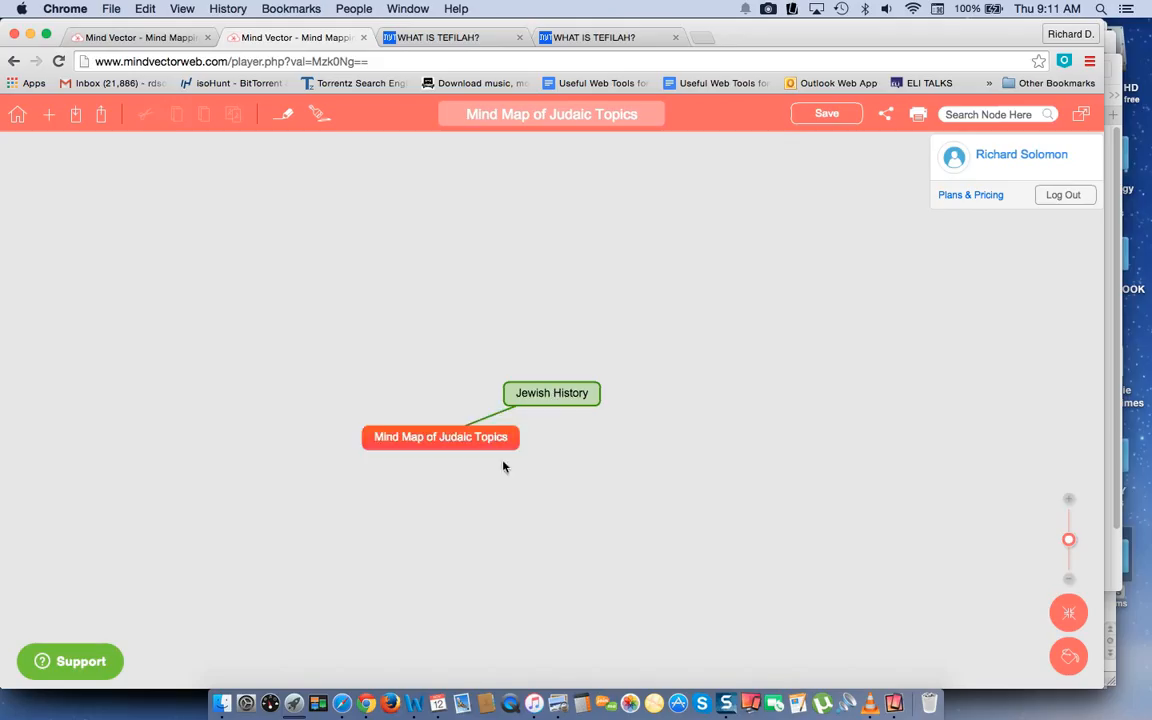
{"action": "left_click", "coordinate": [550, 397]}
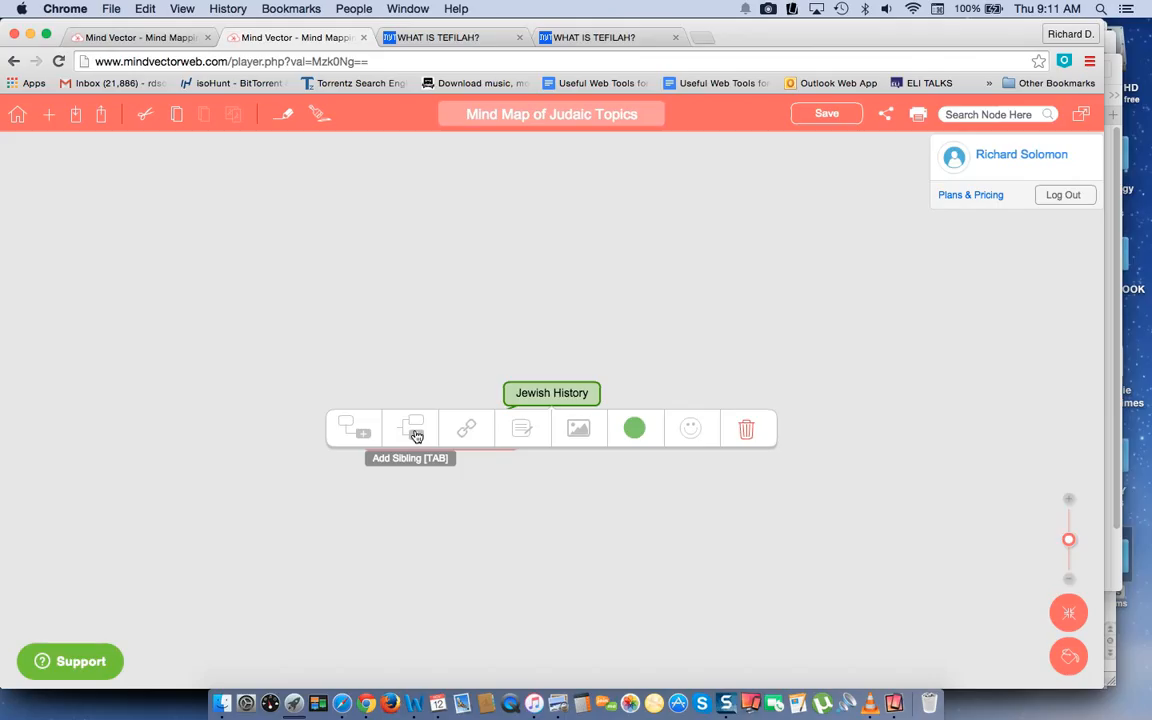
{"action": "left_click", "coordinate": [355, 432]}
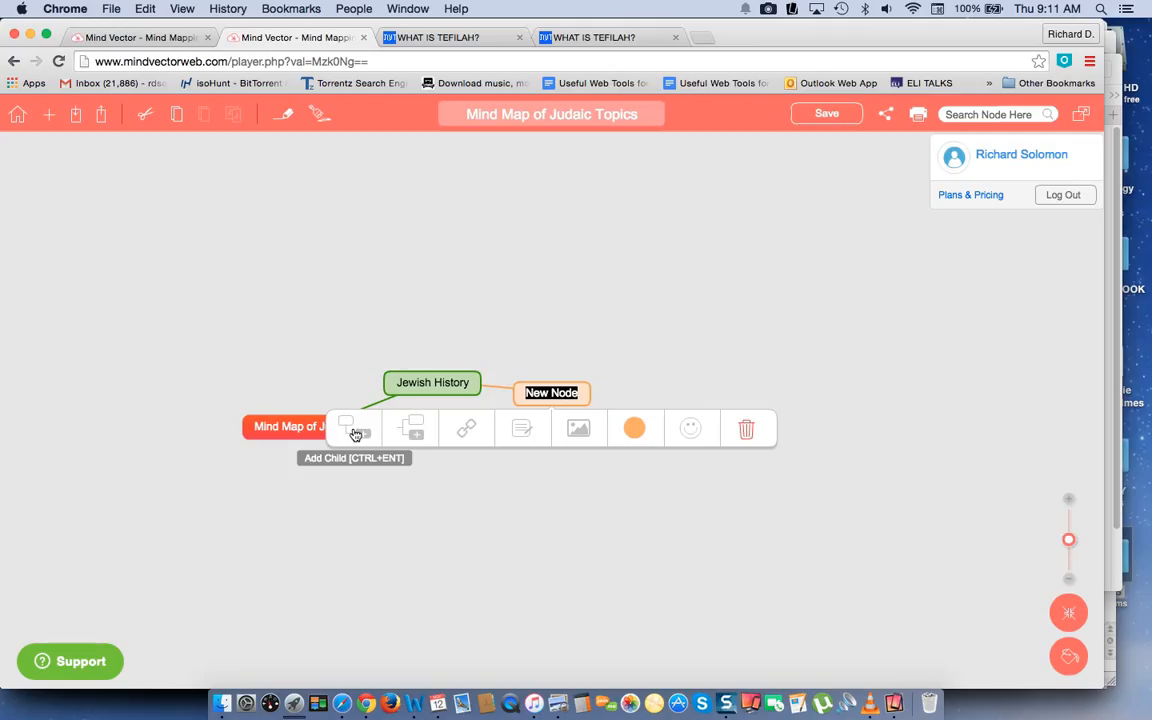
{"action": "type", "text": "And"}
{"action": "type", "text": "ient J"}
{"action": "type", "text": "ewish His"}
{"action": "type", "text": "tory"}
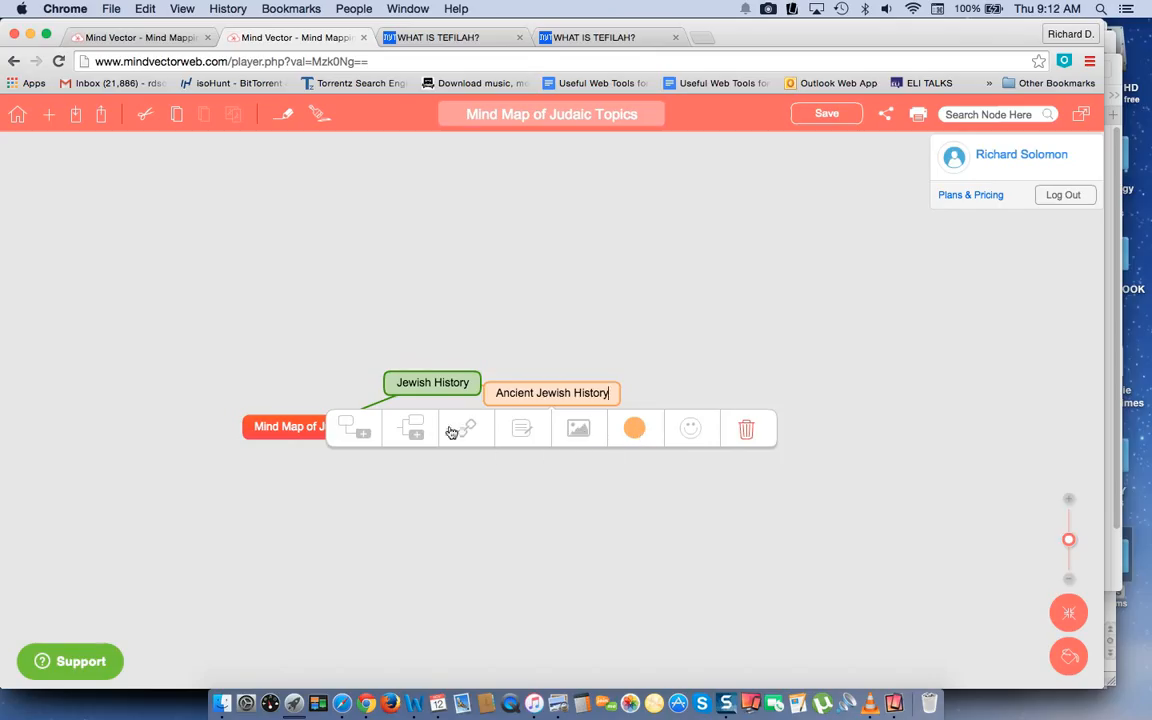
{"action": "left_click", "coordinate": [620, 343]}
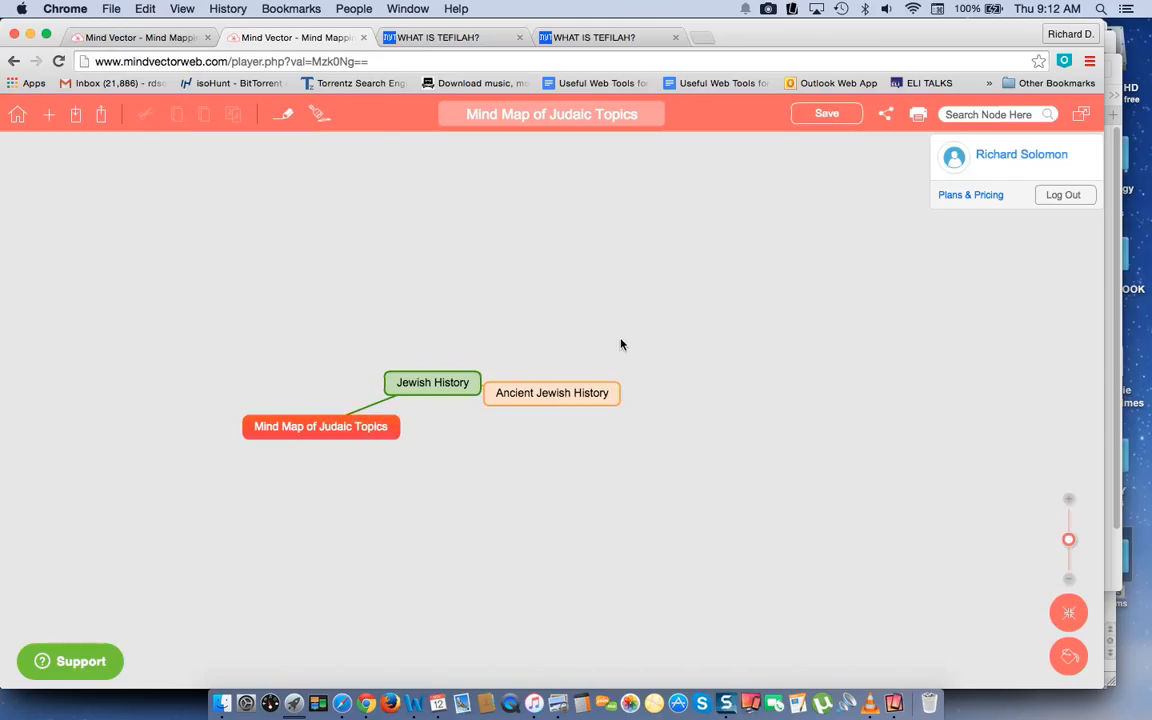
{"action": "left_click", "coordinate": [460, 383]}
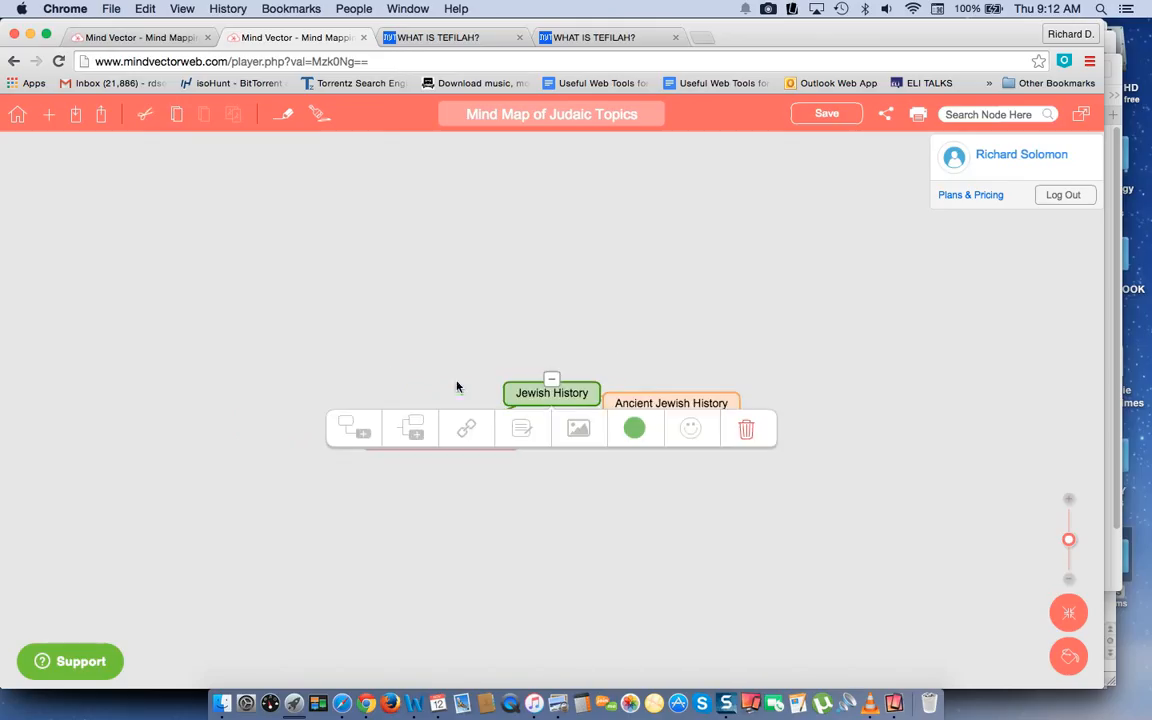
{"action": "left_click", "coordinate": [350, 424]}
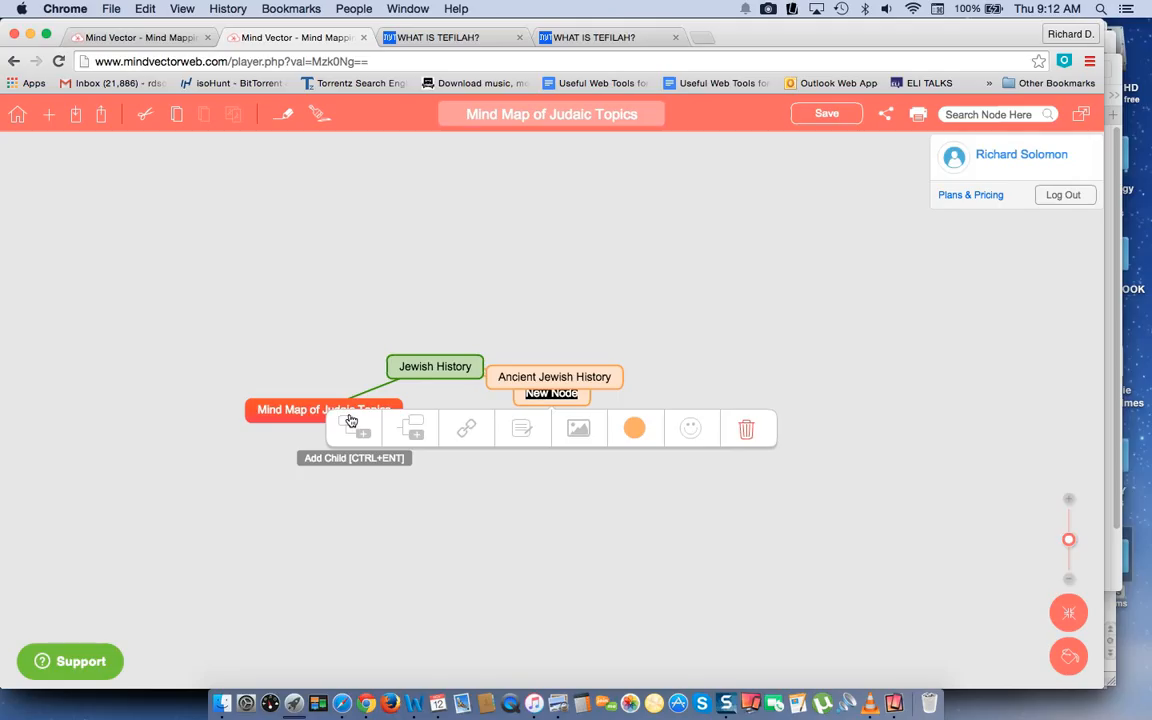
{"action": "type", "text": "Middle"}
{"action": "key", "text": "BackSpace"}
{"action": "key", "text": "BackSpace"}
{"action": "key", "text": "BackSpace"}
{"action": "key", "text": "BackSpace"}
{"action": "key", "text": "BackSpace"}
{"action": "key", "text": "BackSpace"}
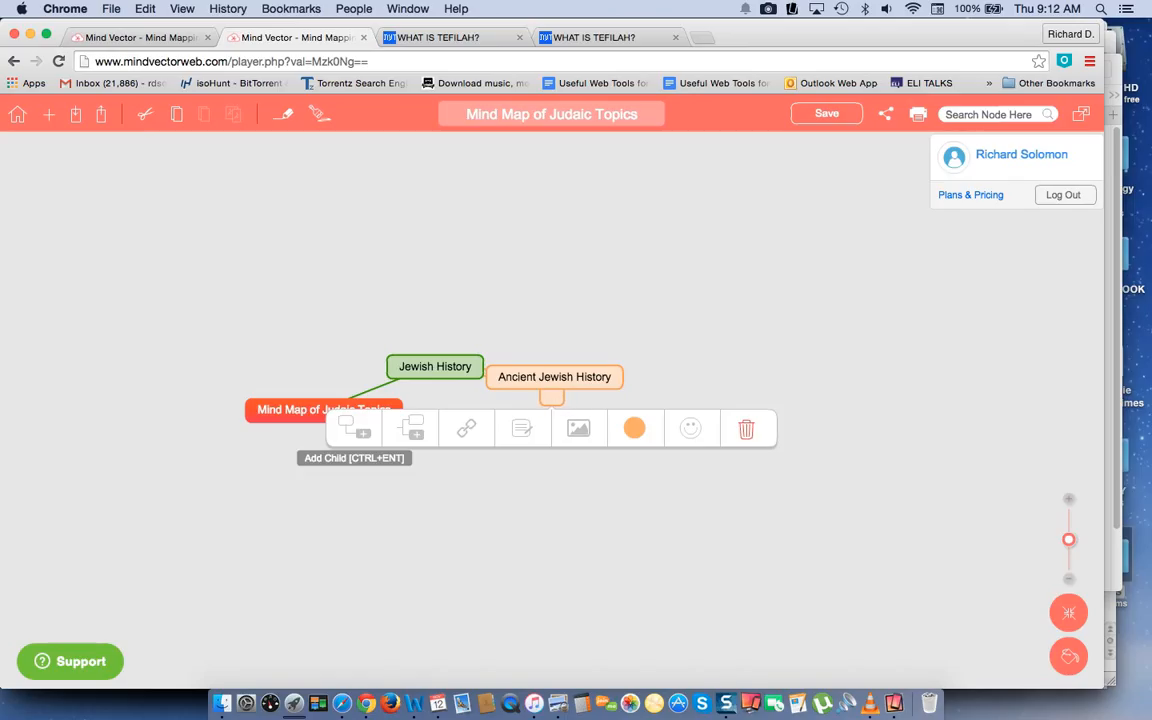
{"action": "left_click", "coordinate": [434, 514]}
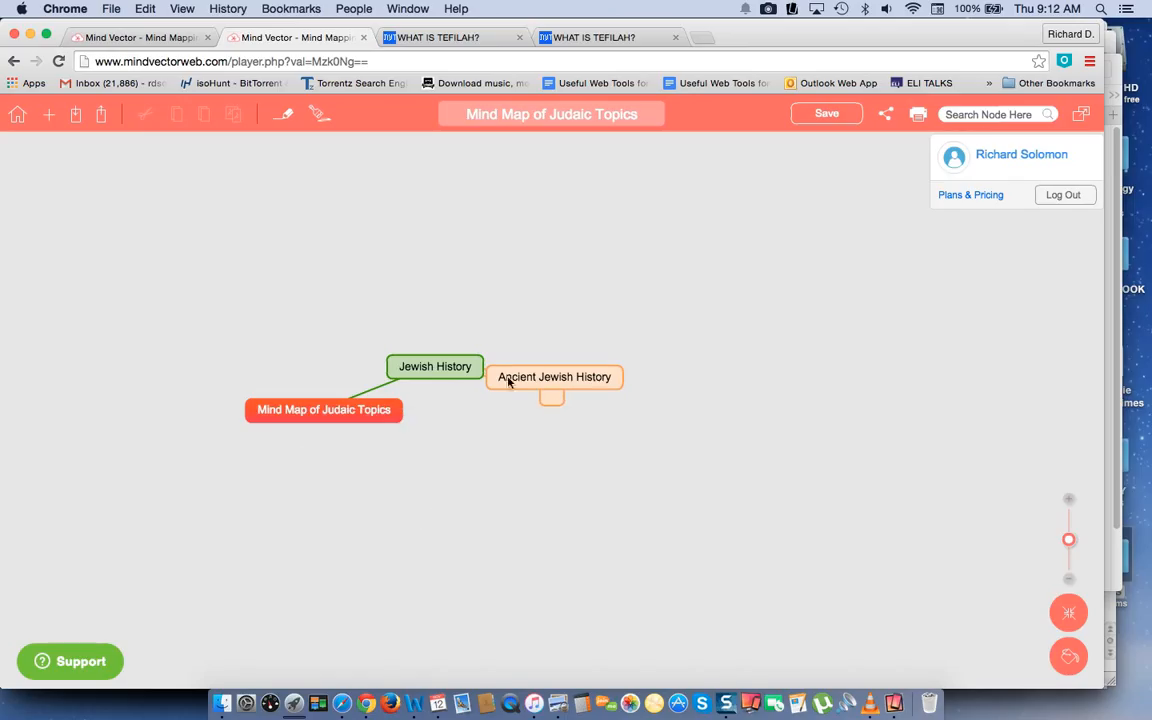
{"action": "left_click", "coordinate": [549, 396]}
{"action": "left_click", "coordinate": [746, 429]}
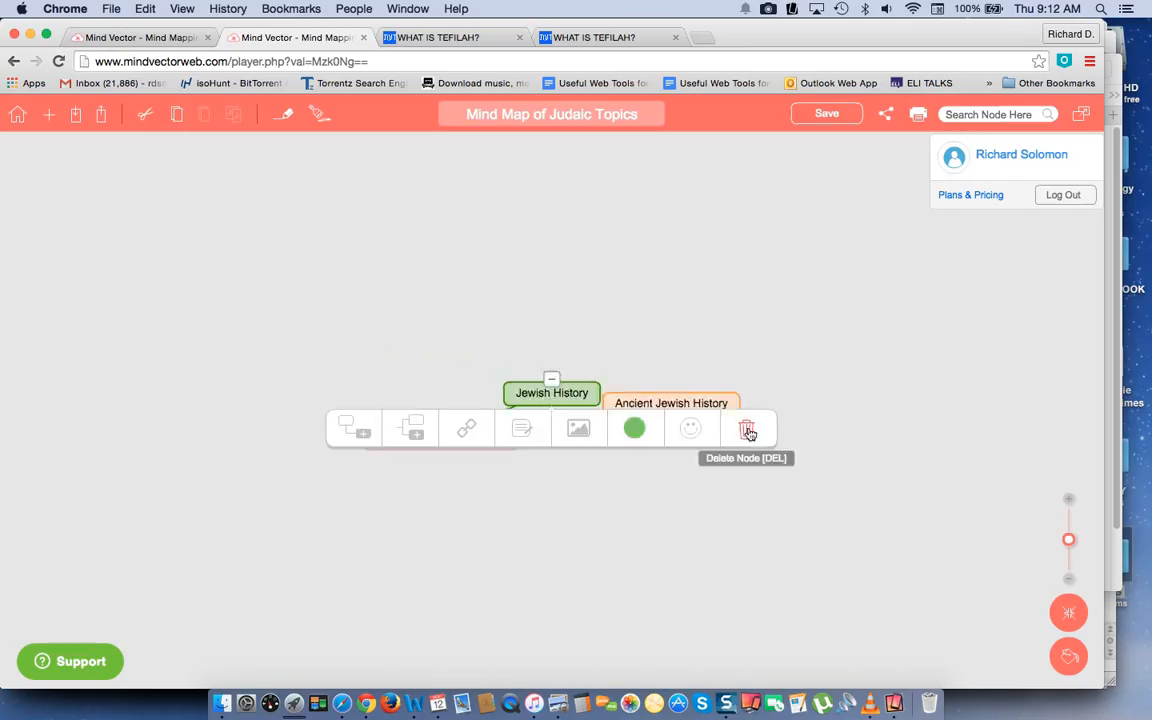
Add a child node named "Midlle Ages" to Jewish History and move it farther above Ancient Jewish History.
{"action": "double_click", "coordinate": [568, 392]}
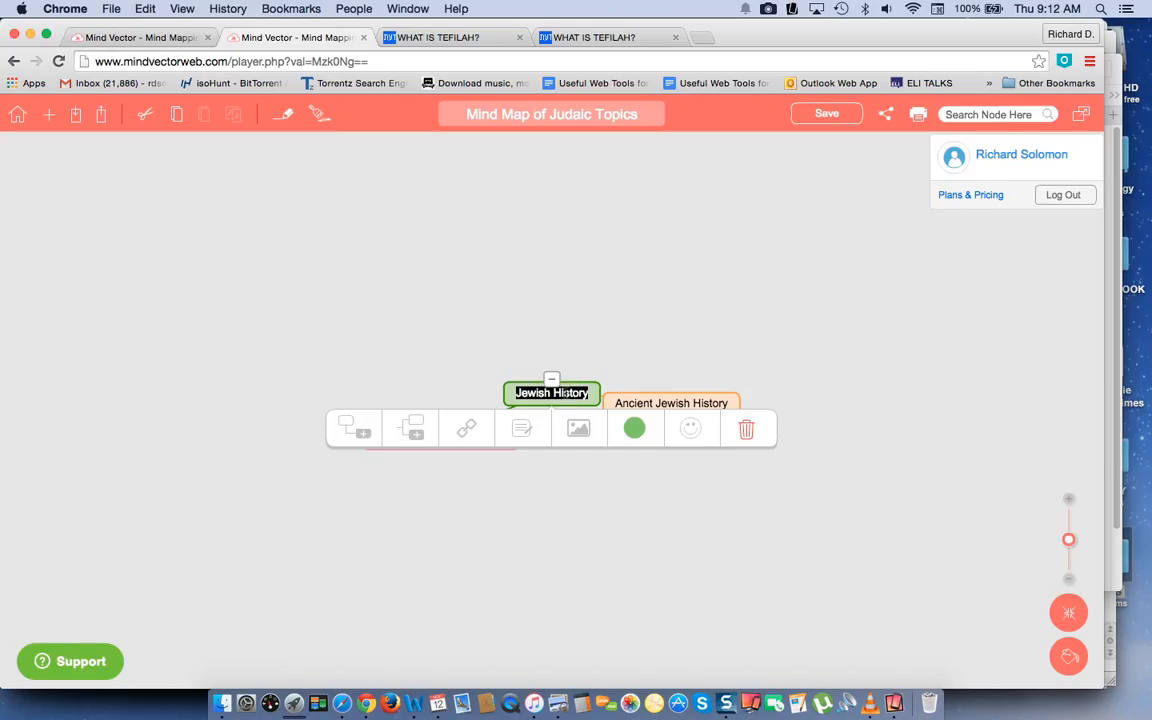
{"action": "left_click", "coordinate": [361, 436]}
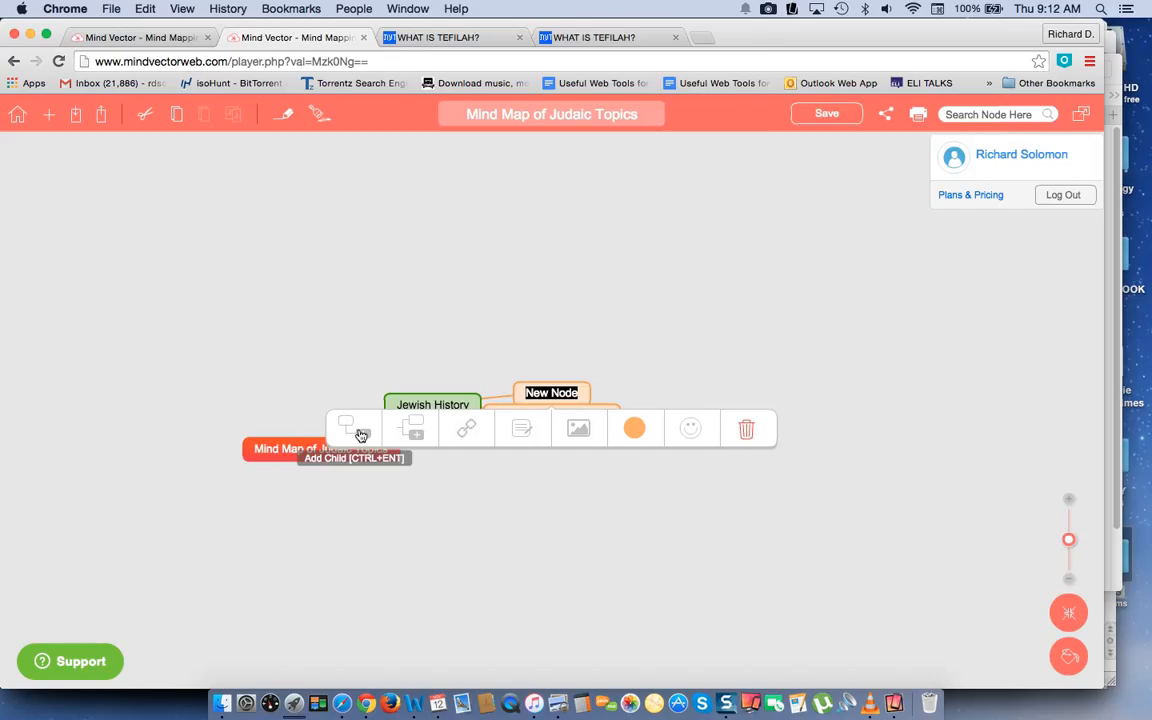
{"action": "type", "text": "Midle Ag"}
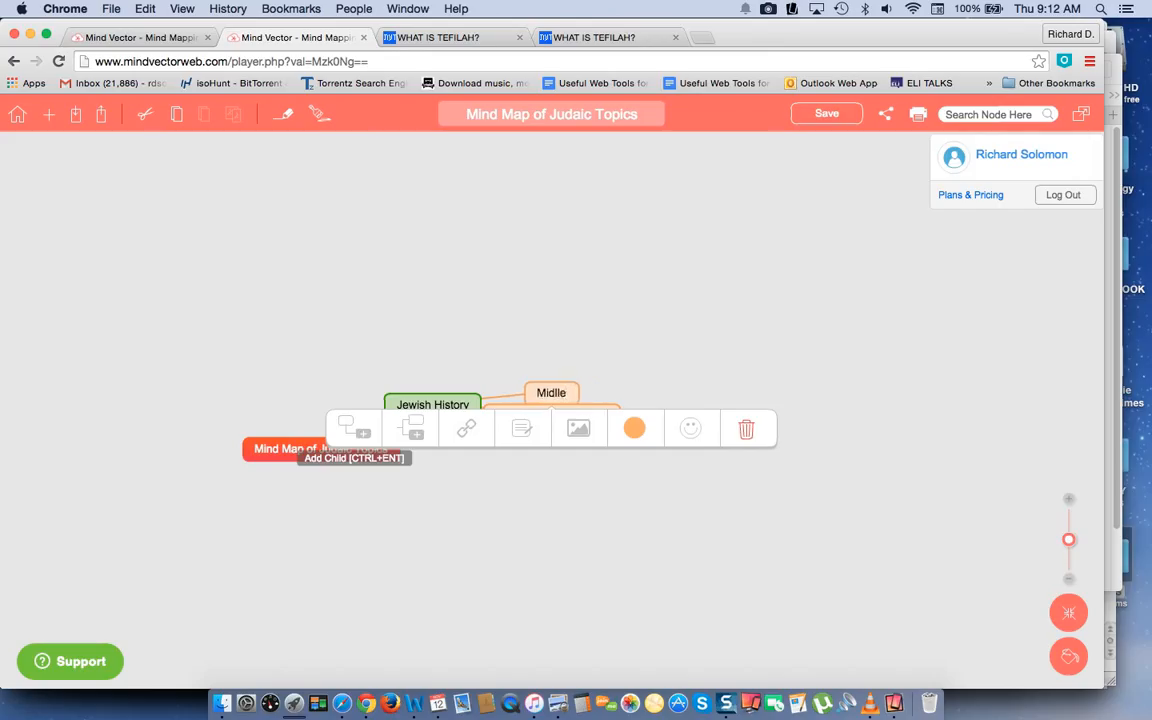
{"action": "type", "text": "es"}
{"action": "left_click", "coordinate": [463, 519]}
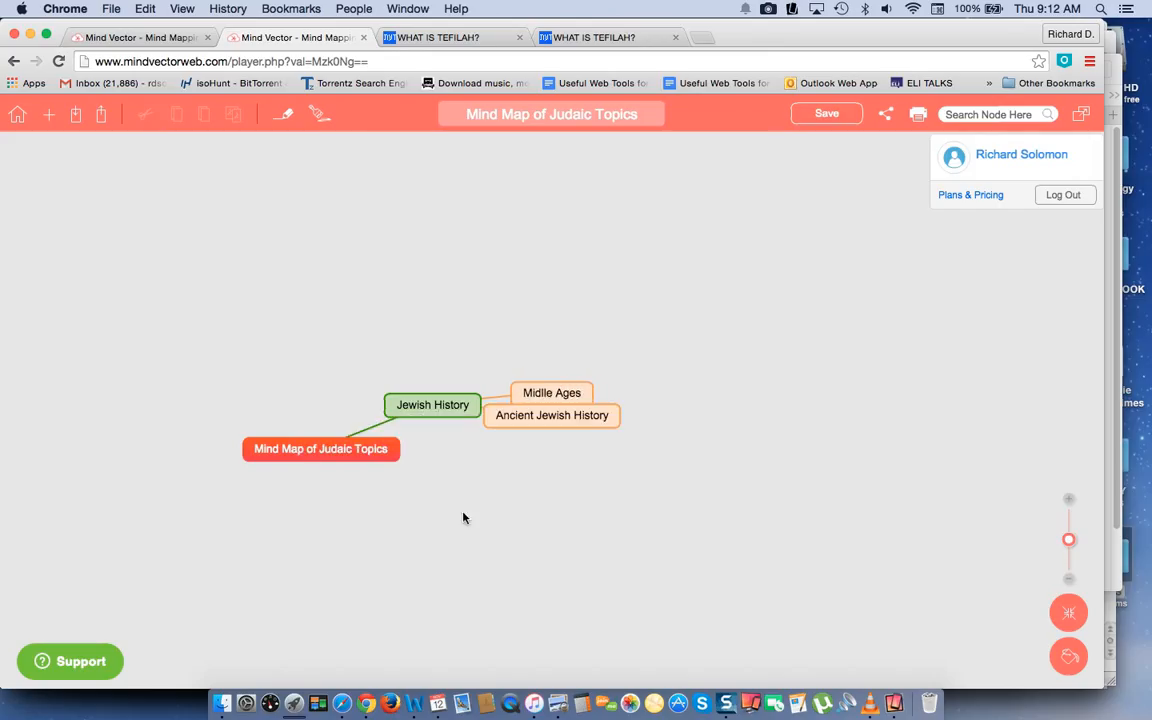
{"action": "left_click_drag", "start_coordinate": [559, 392], "coordinate": [537, 358]}
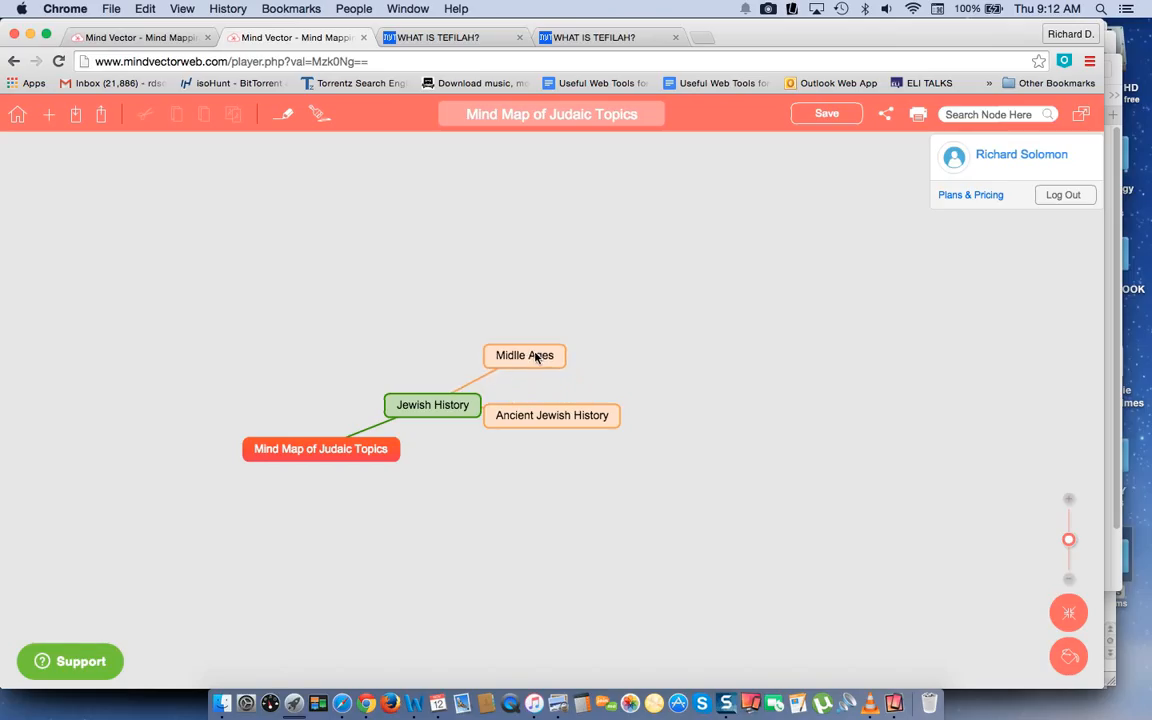
Add a third child node named "Modern" to the Jewish History node.
{"action": "left_click", "coordinate": [430, 404]}
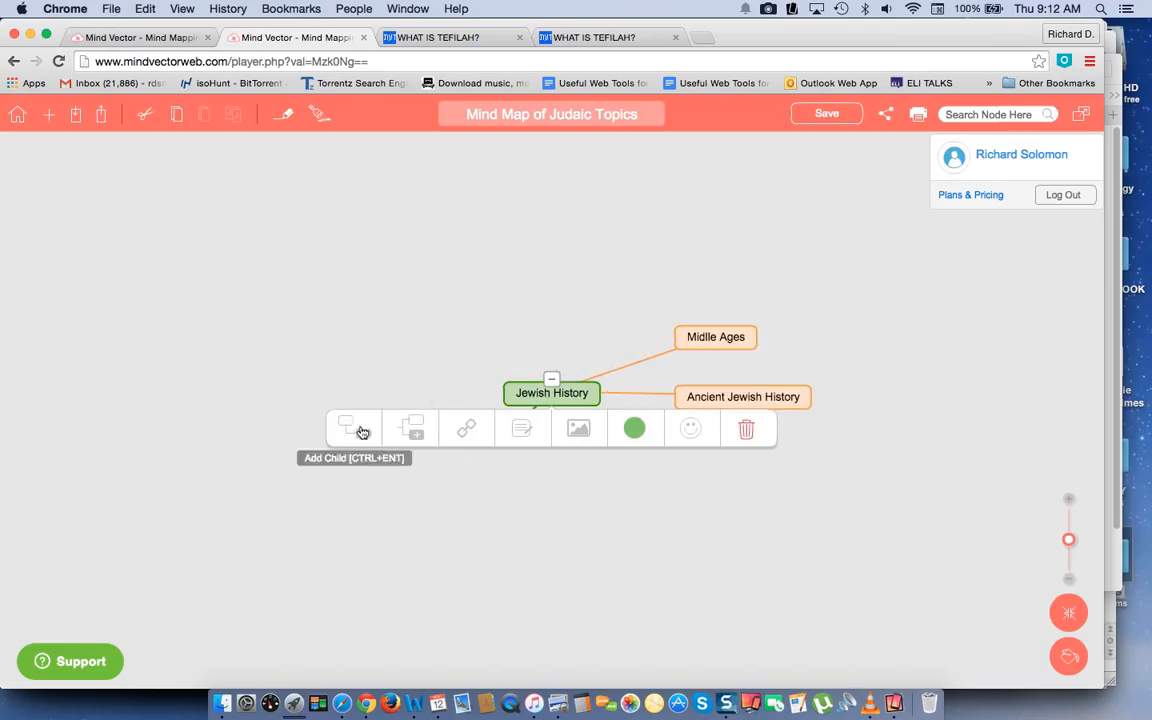
{"action": "left_click", "coordinate": [362, 431]}
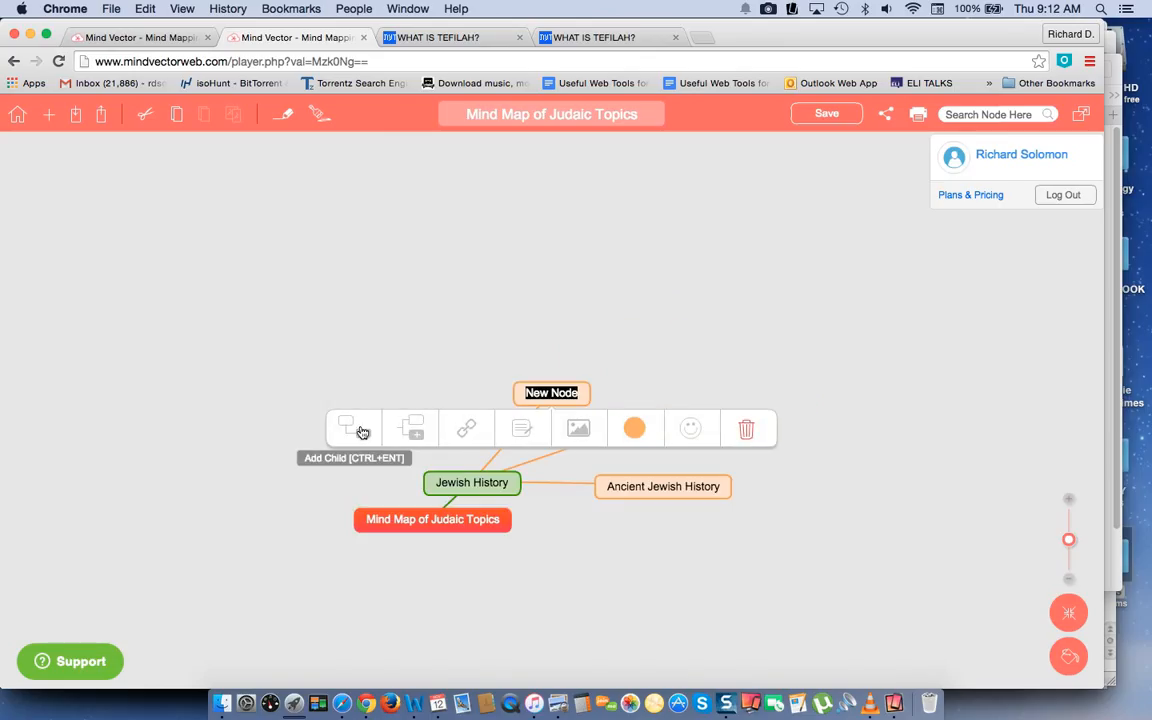
{"action": "type", "text": "Modern"}
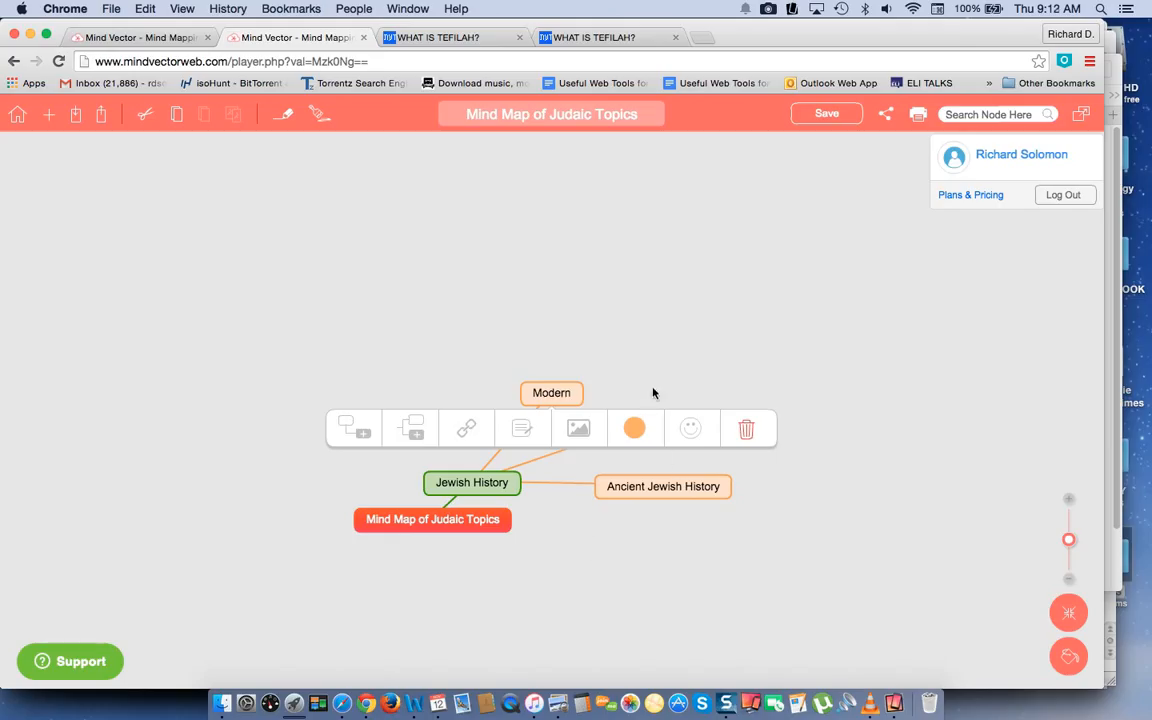
Change the color of the Modern node to blue.
{"action": "left_click", "coordinate": [634, 428]}
{"action": "left_click", "coordinate": [568, 470]}
{"action": "left_click", "coordinate": [635, 343]}
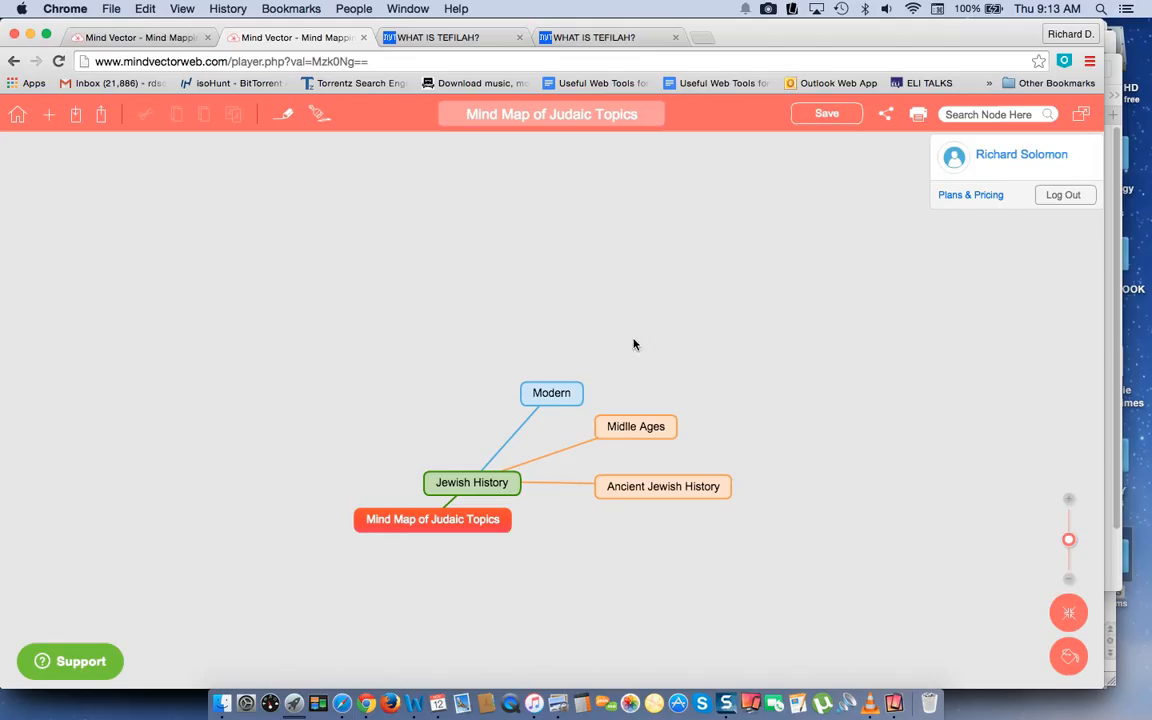
Add a child node named "Tefilah" to the central Mind Map of Judaic Topics node.
{"action": "left_click", "coordinate": [483, 522]}
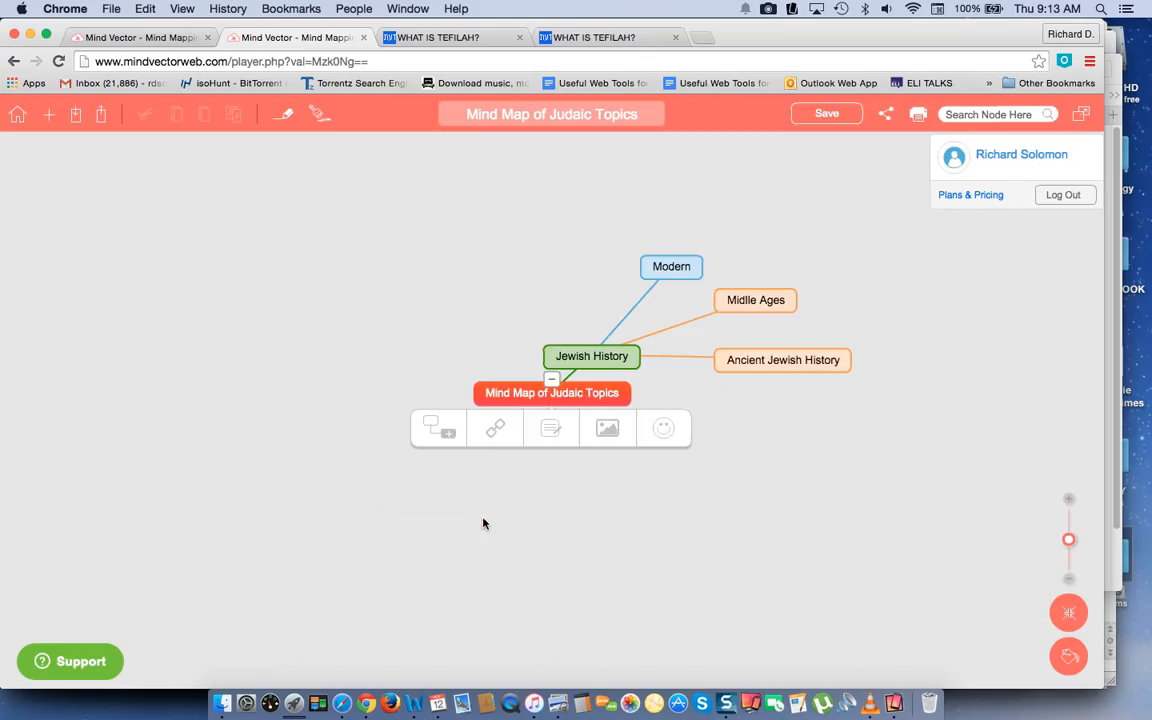
{"action": "left_click", "coordinate": [447, 433]}
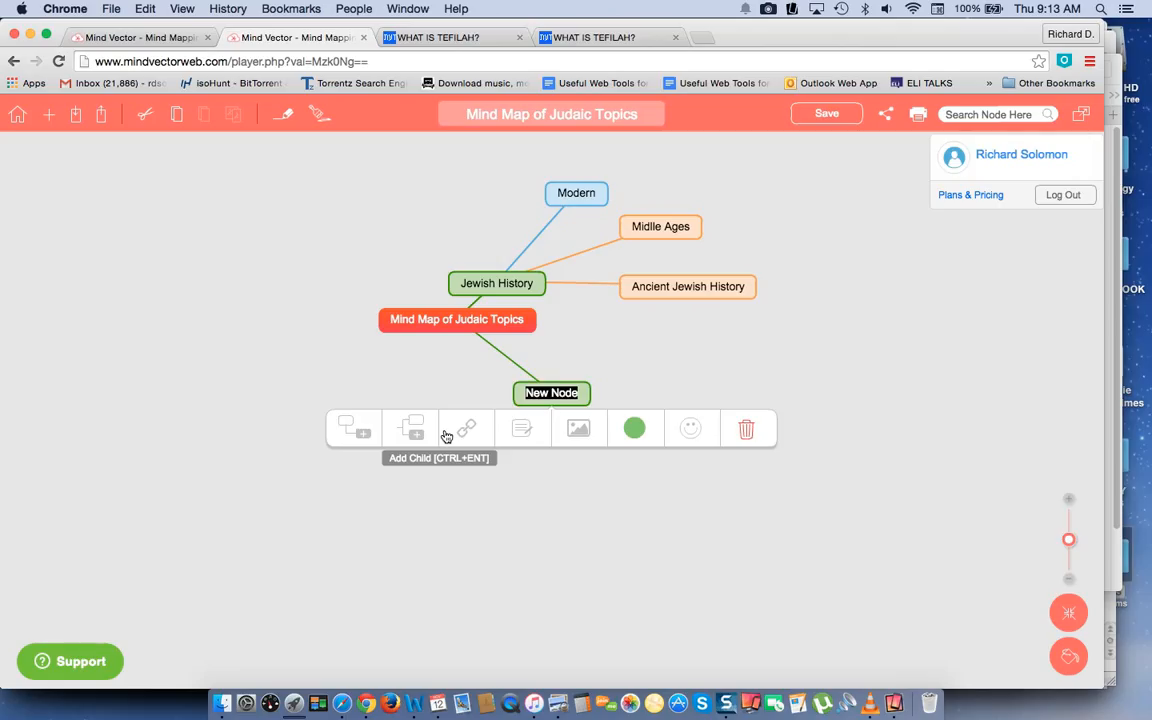
{"action": "type", "text": "Te"}
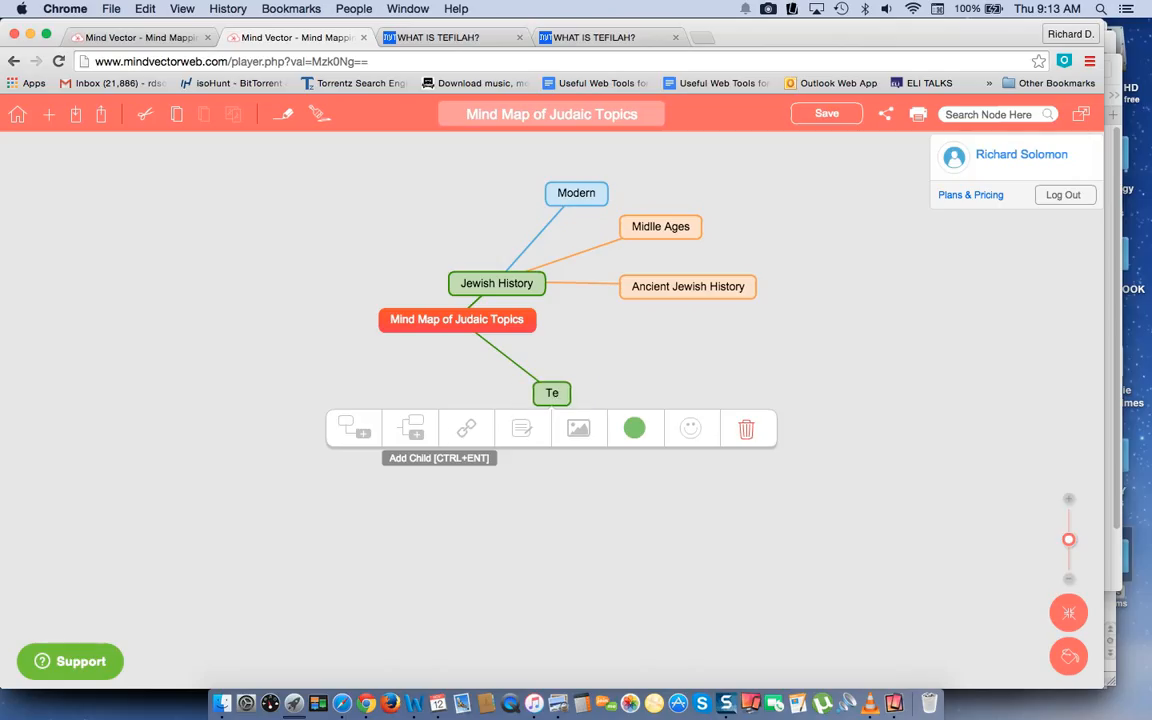
{"action": "type", "text": "filah"}
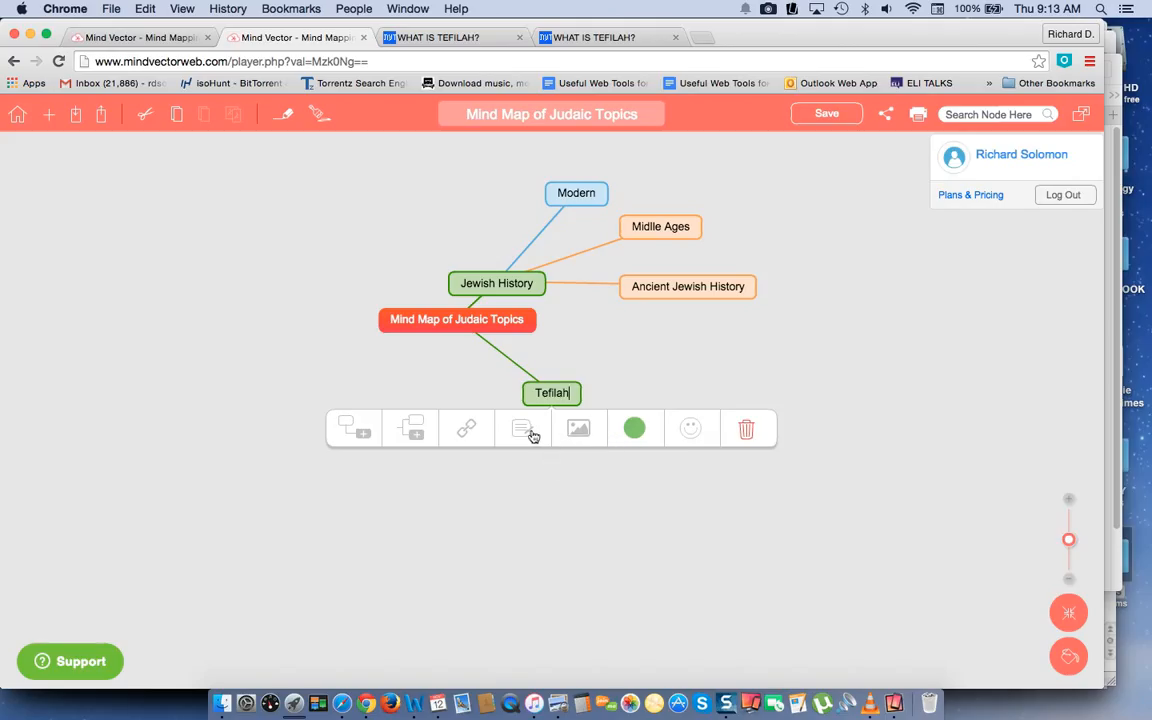
{"action": "left_click", "coordinate": [503, 38]}
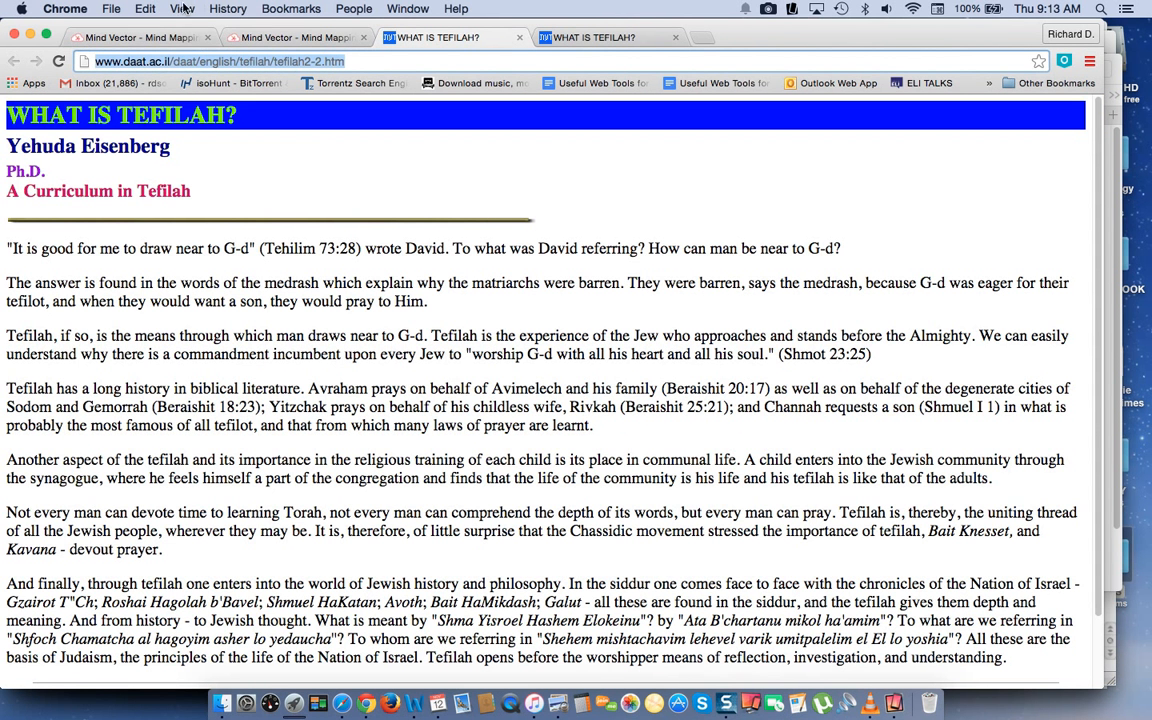
{"action": "left_click", "coordinate": [146, 9]}
{"action": "left_click", "coordinate": [158, 83]}
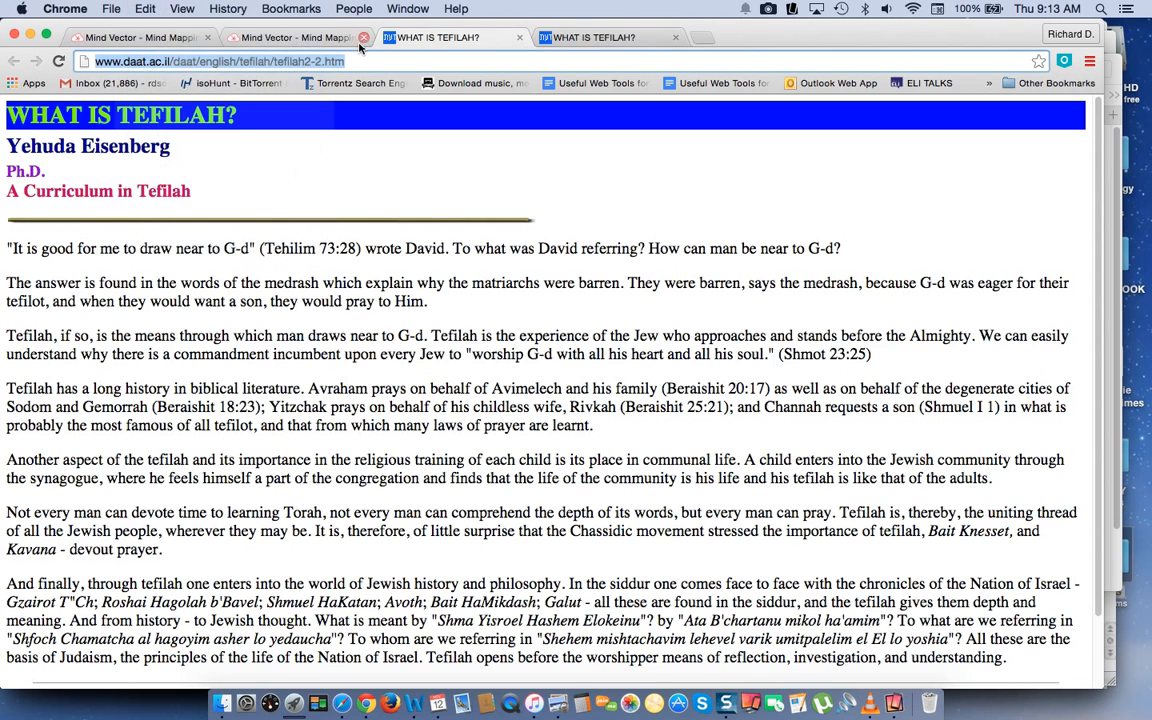
{"action": "left_click", "coordinate": [308, 40]}
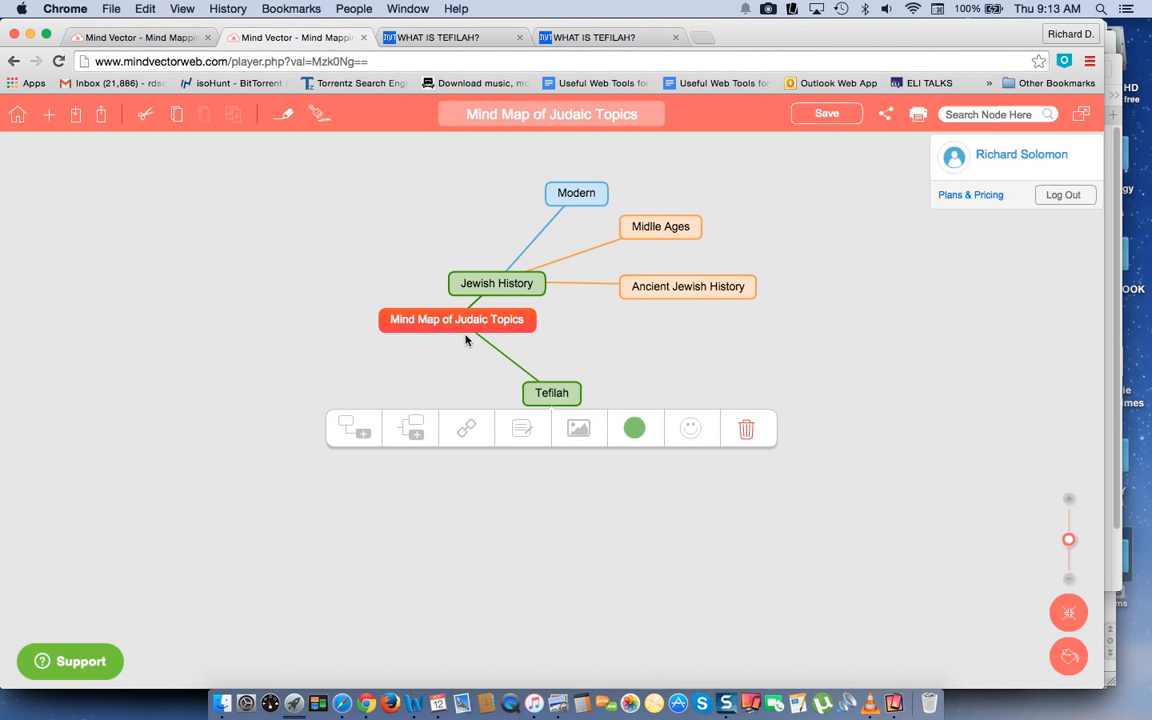
{"action": "left_click", "coordinate": [464, 432]}
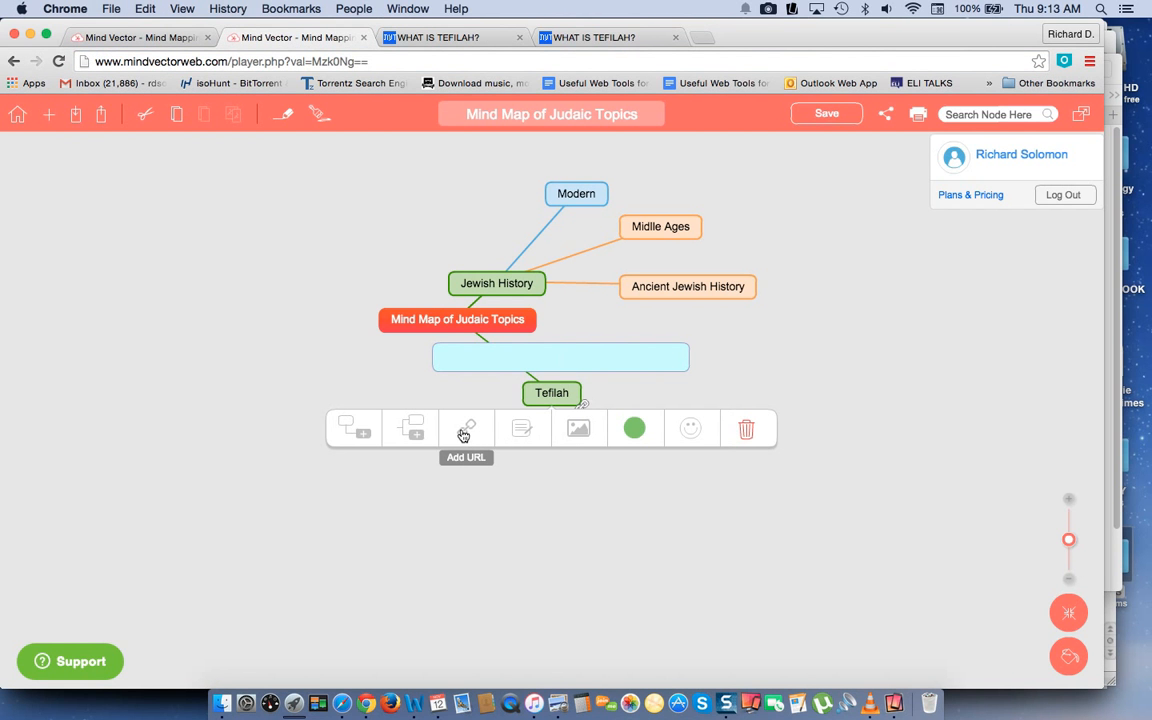
{"action": "key", "text": "super+v"}
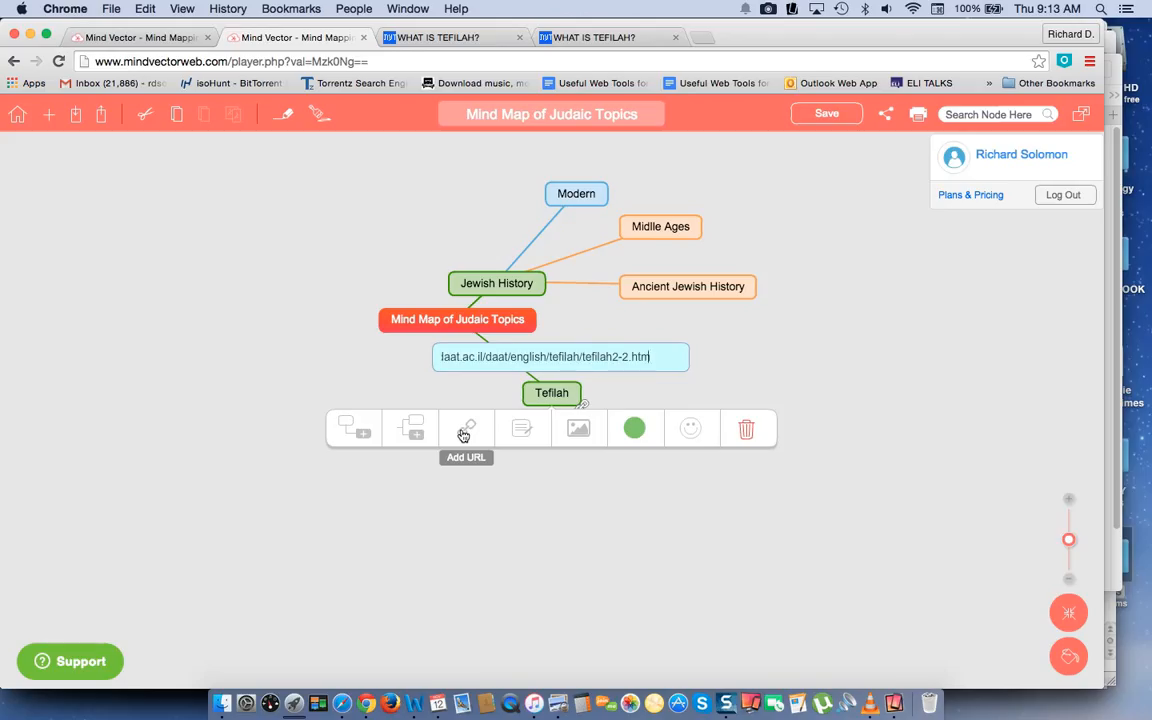
{"action": "left_click", "coordinate": [776, 389]}
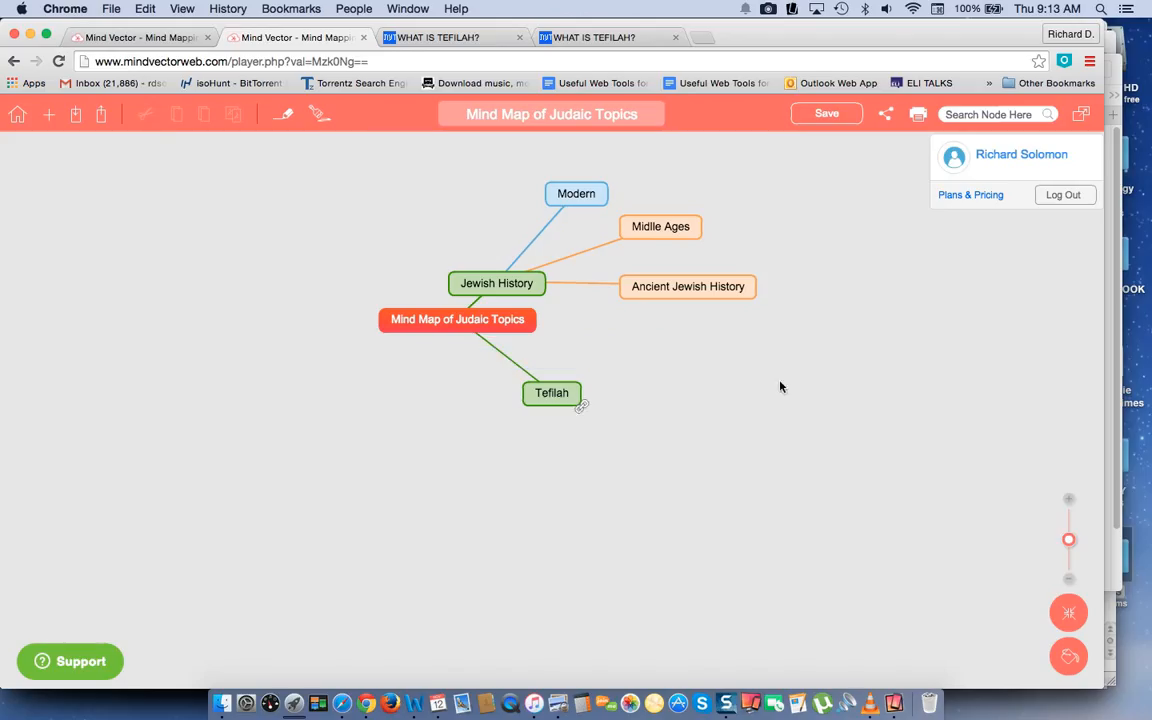
Test the Tefilah node's link by opening its web page, and return through the mind map to the Mind Vector home page.
{"action": "left_click", "coordinate": [583, 411]}
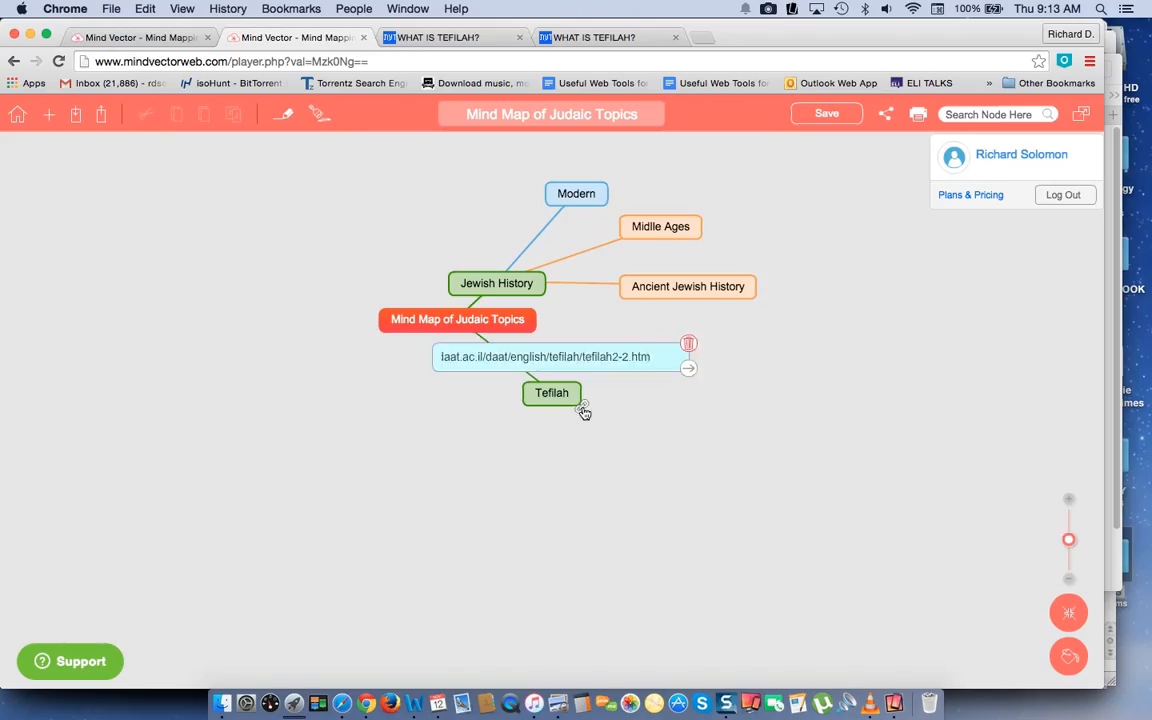
{"action": "left_click", "coordinate": [688, 368]}
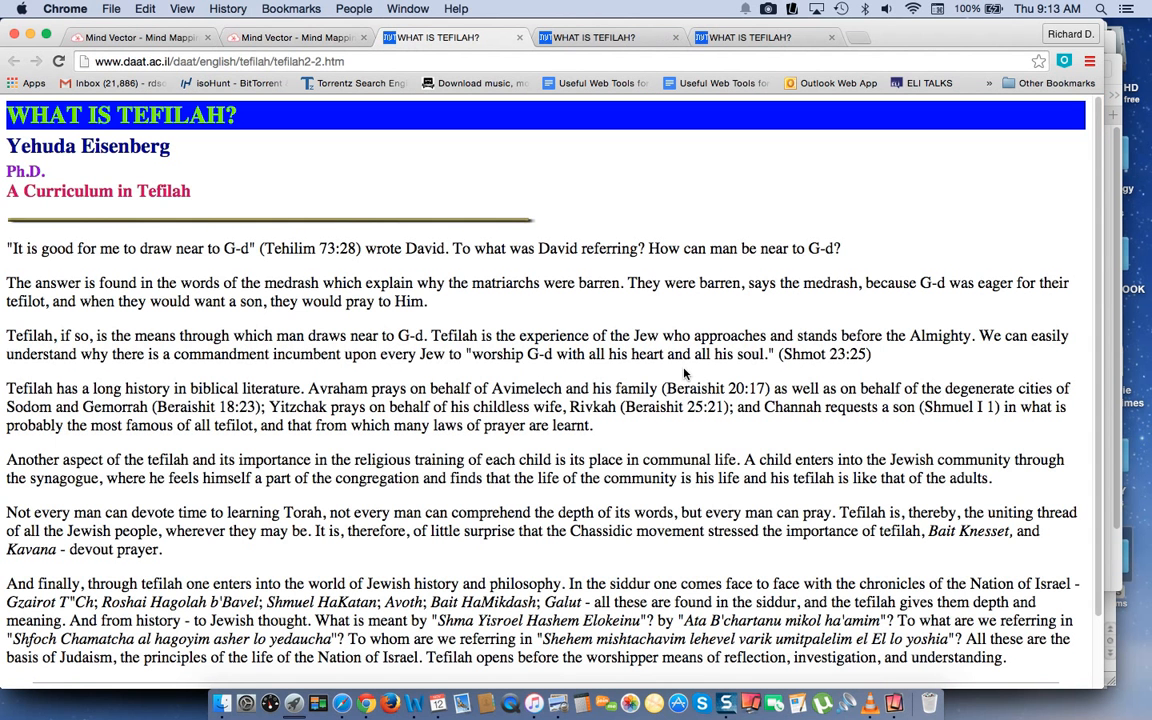
{"action": "left_click", "coordinate": [298, 36]}
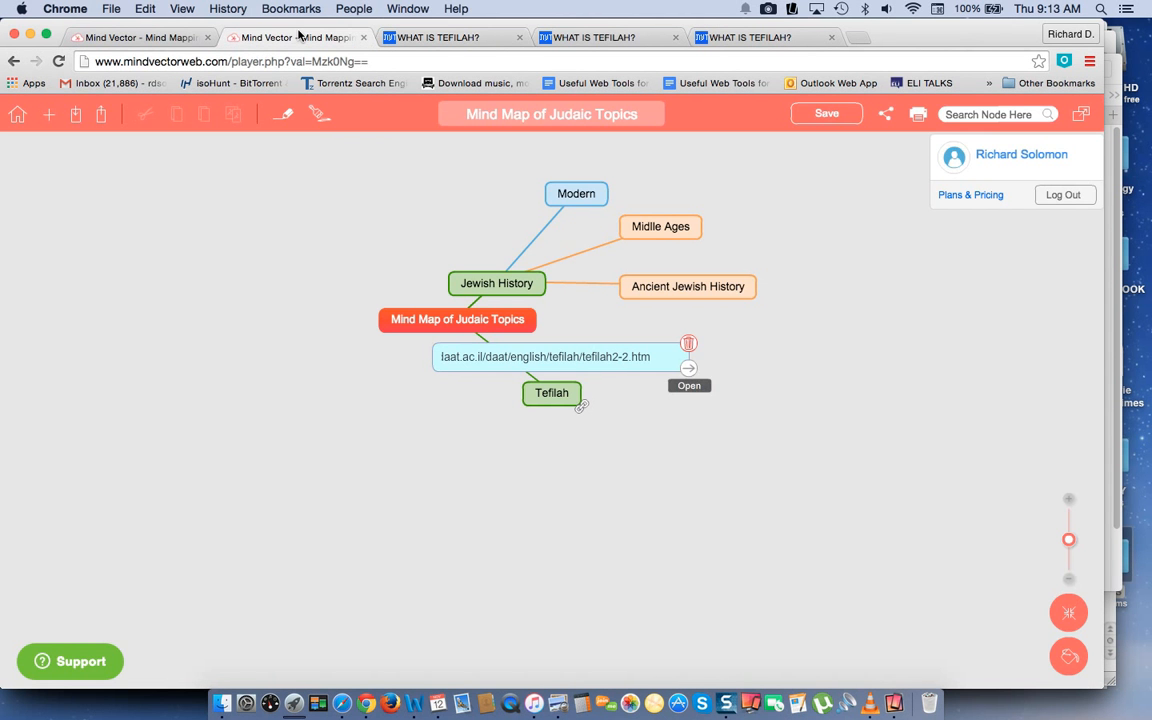
{"action": "left_click", "coordinate": [127, 38]}
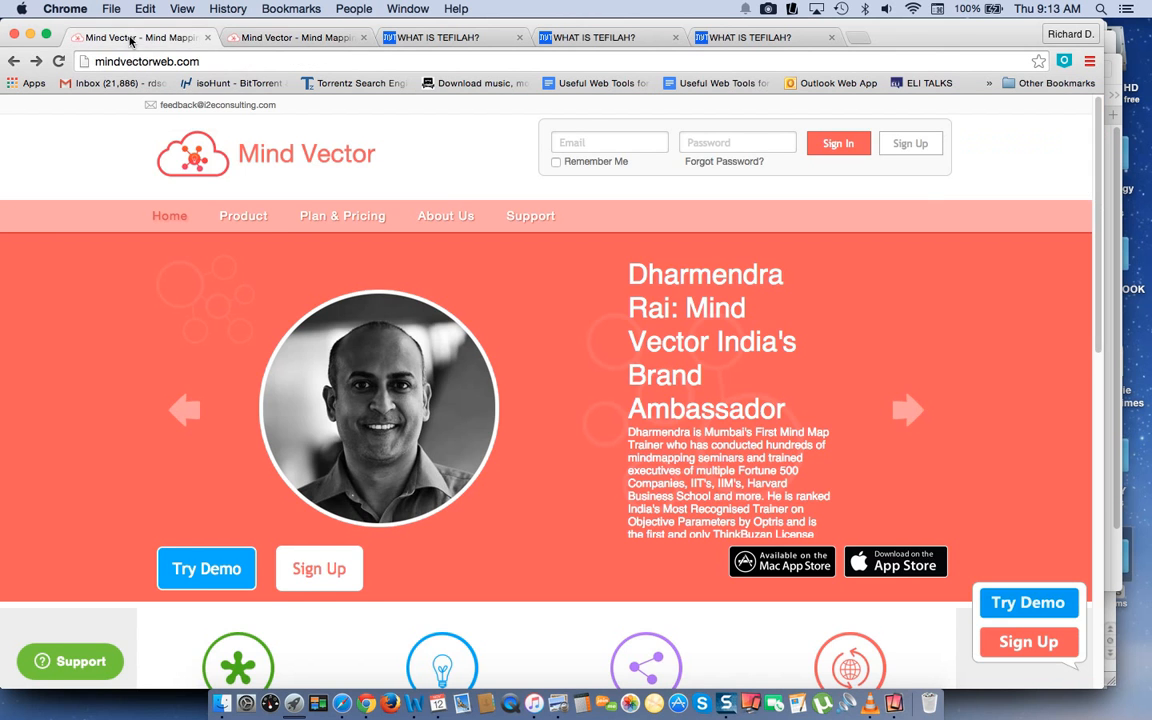